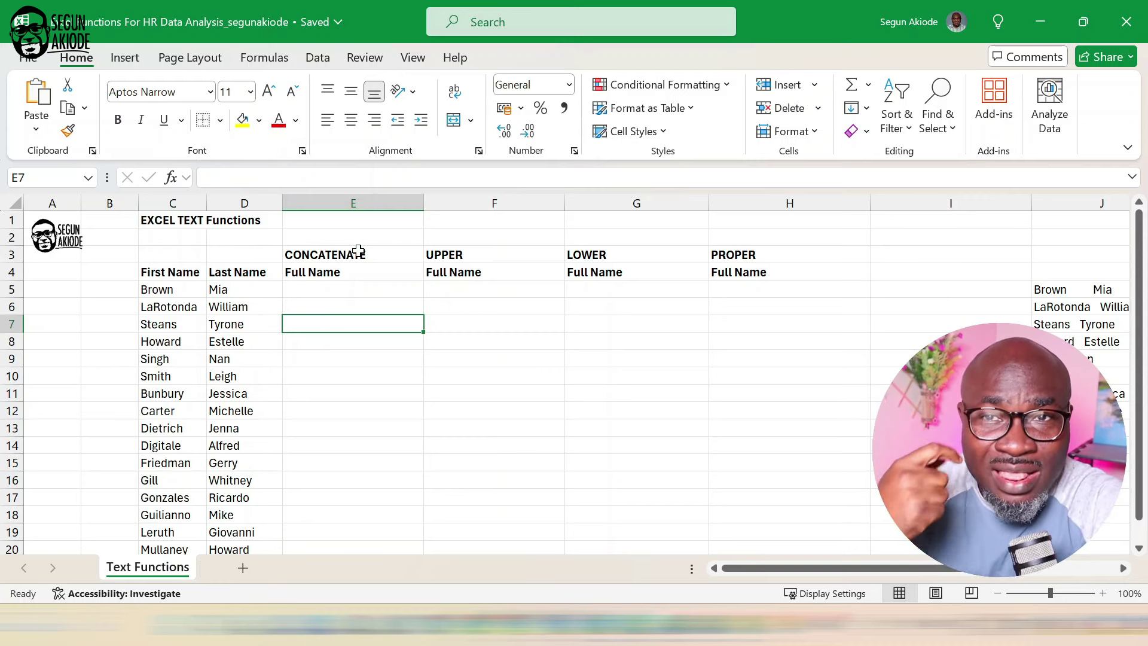
{"action": "key", "text": "Up"}
{"action": "key", "text": "Up"}
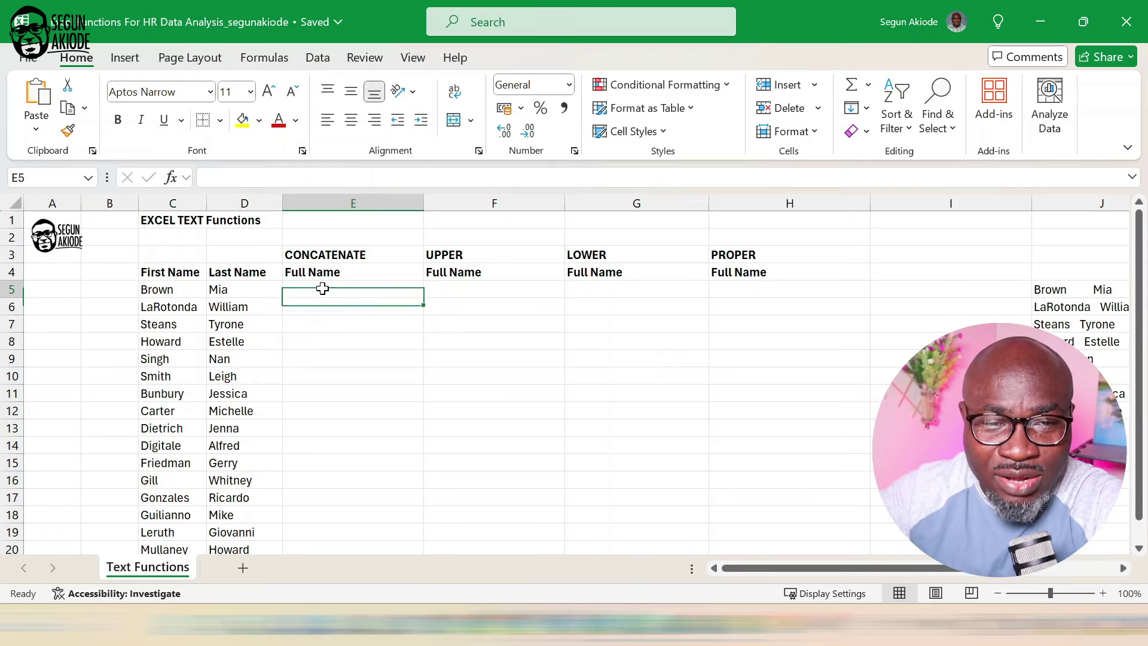
{"action": "type", "text": "=c"}
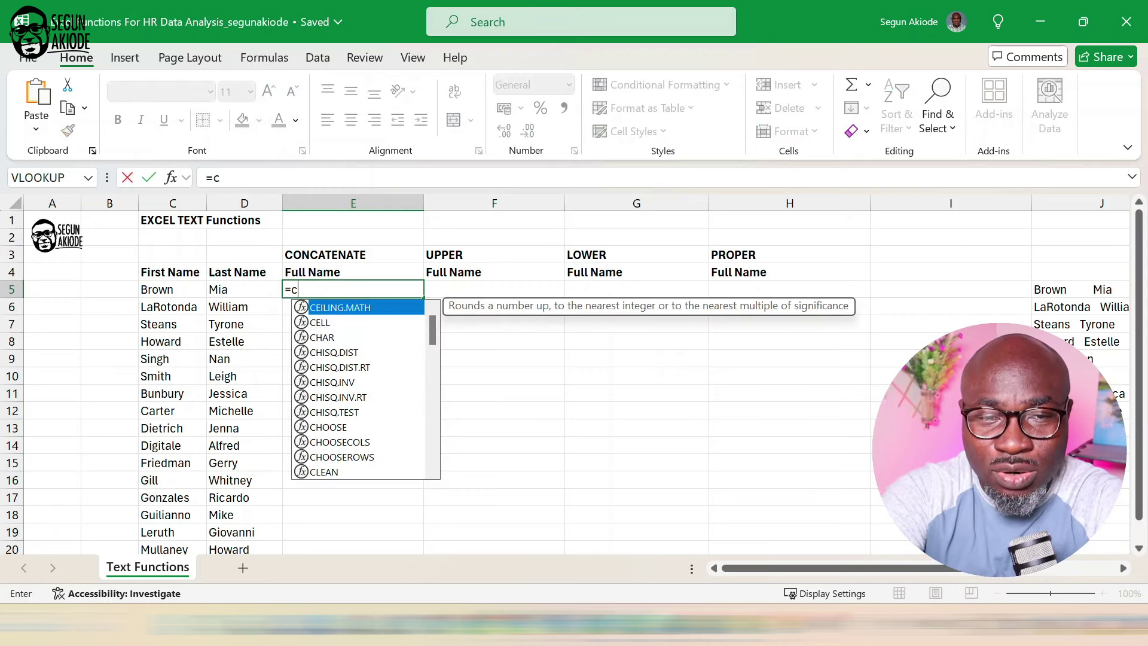
{"action": "type", "text": "on"}
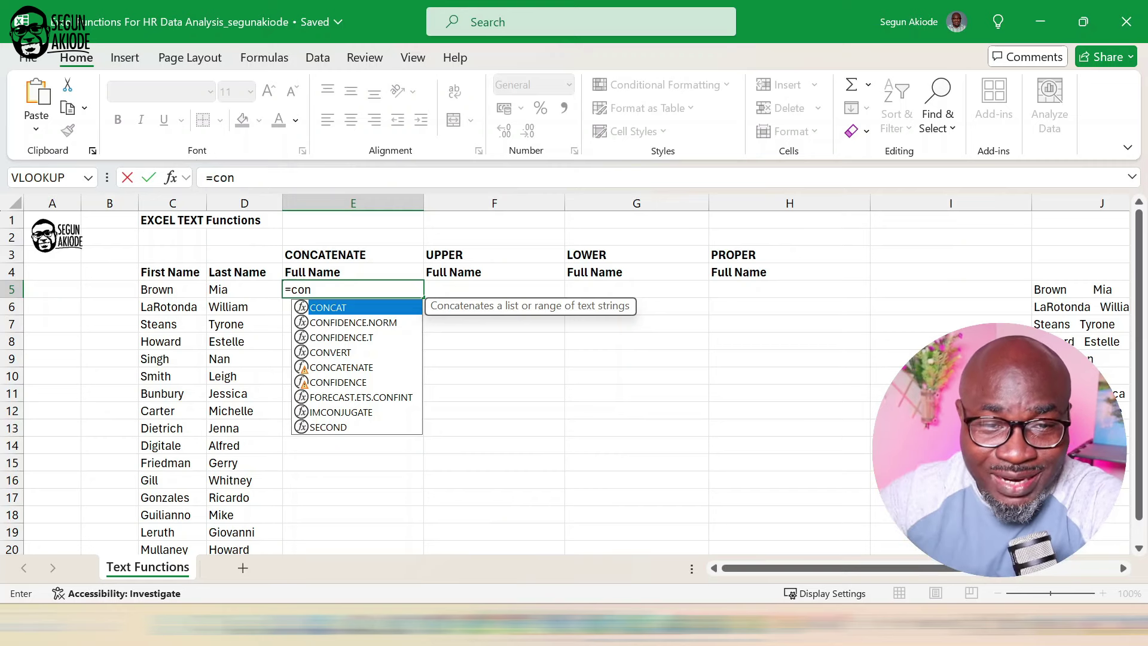
{"action": "double_click", "coordinate": [362, 368]}
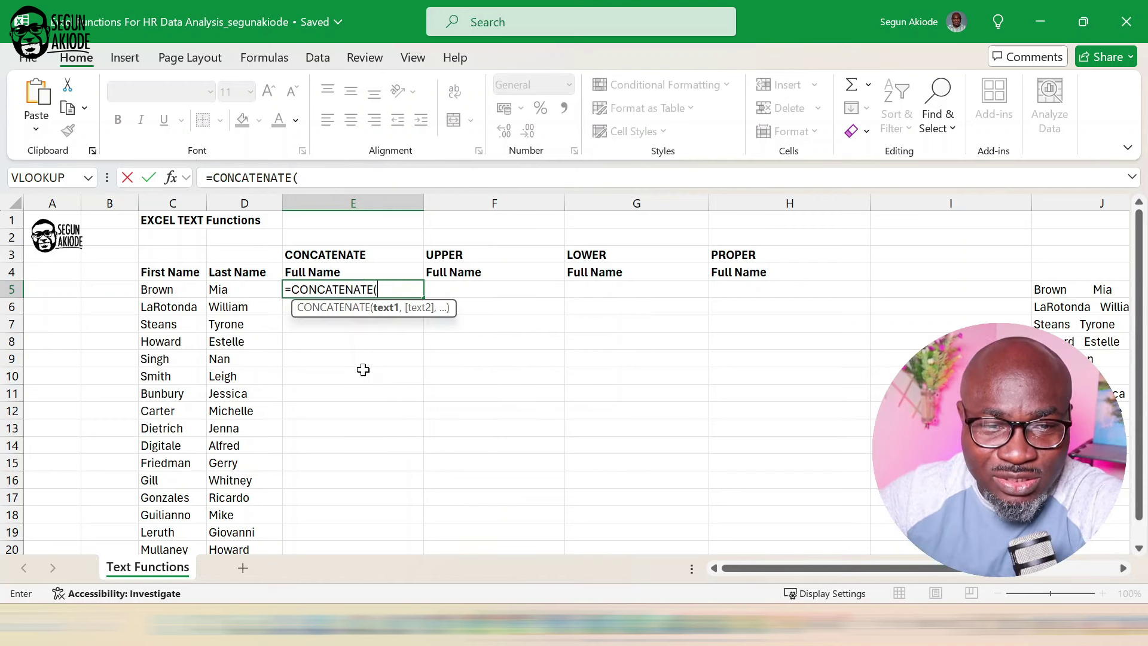
{"action": "key", "text": "BackSpace"}
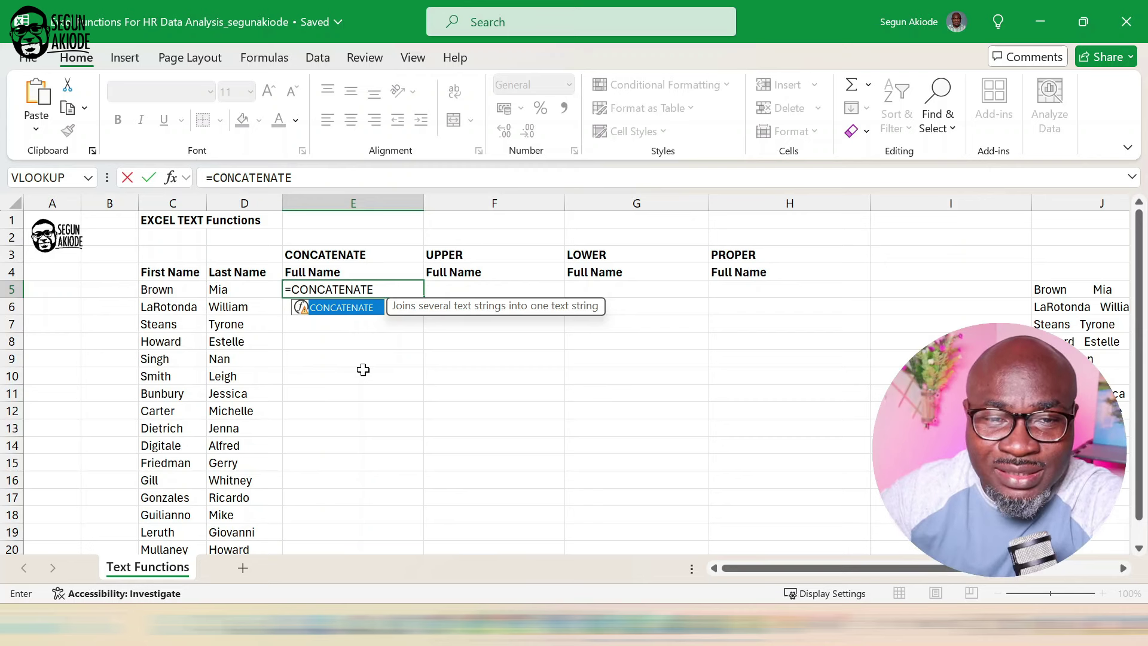
{"action": "type", "text": "("}
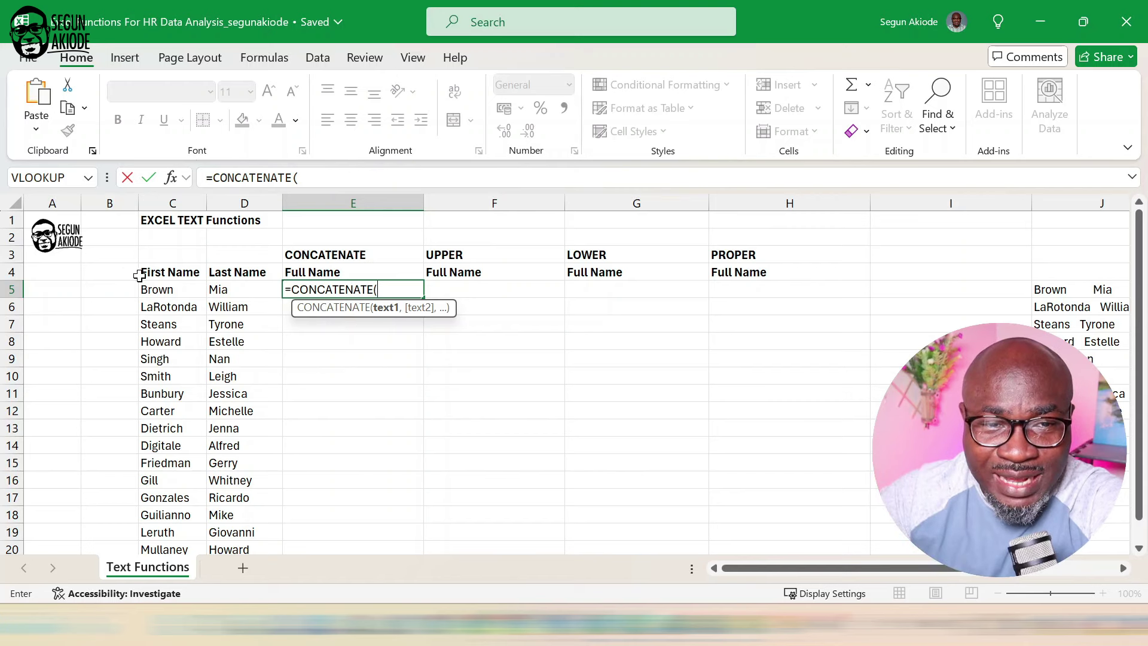
{"action": "left_click", "coordinate": [160, 288]}
{"action": "type", "text": ","}
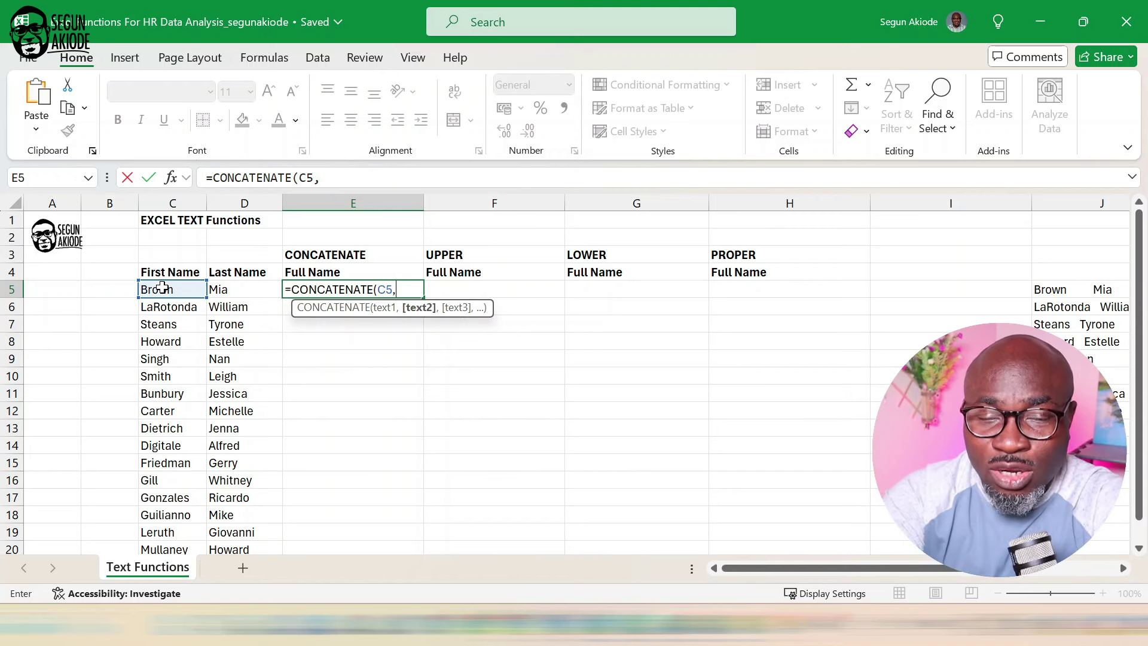
{"action": "left_click", "coordinate": [229, 287]}
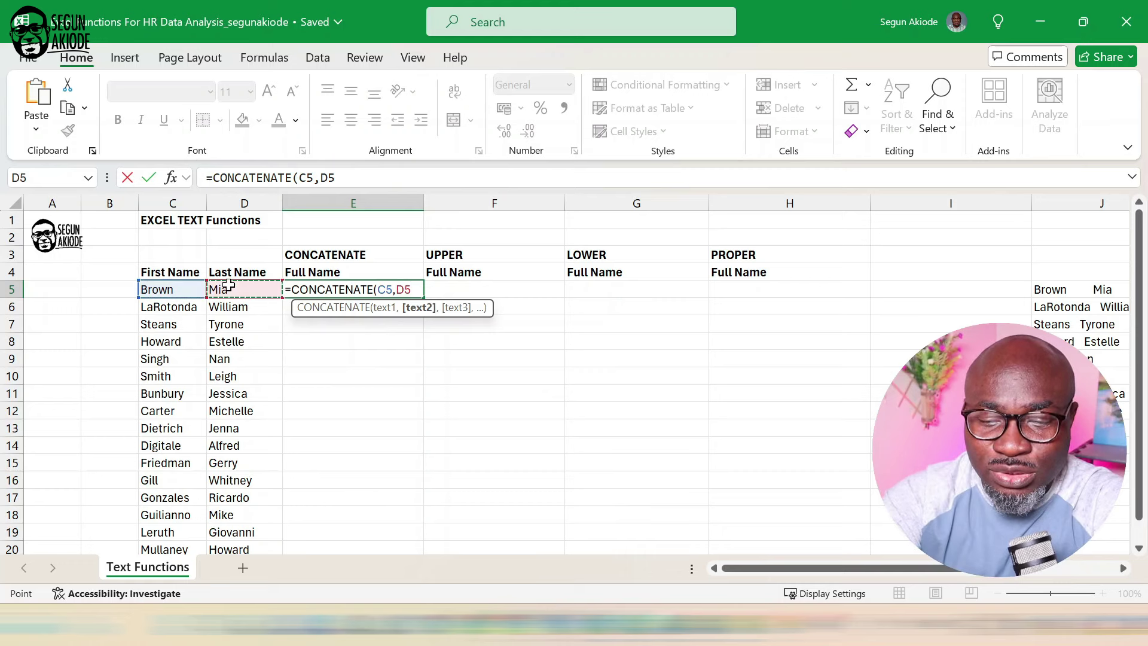
{"action": "type", "text": ")"}
{"action": "key", "text": "Return"}
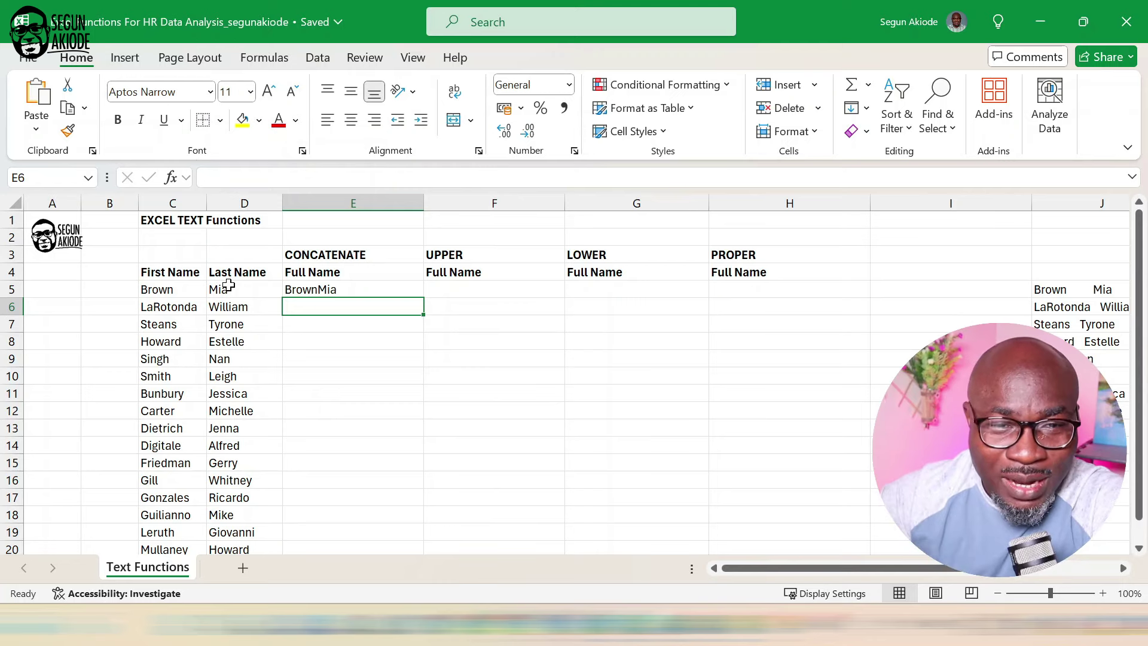
Change E5 to =CONCATENATE(C5," ",D5) so the names are separated by a space.
{"action": "double_click", "coordinate": [339, 289]}
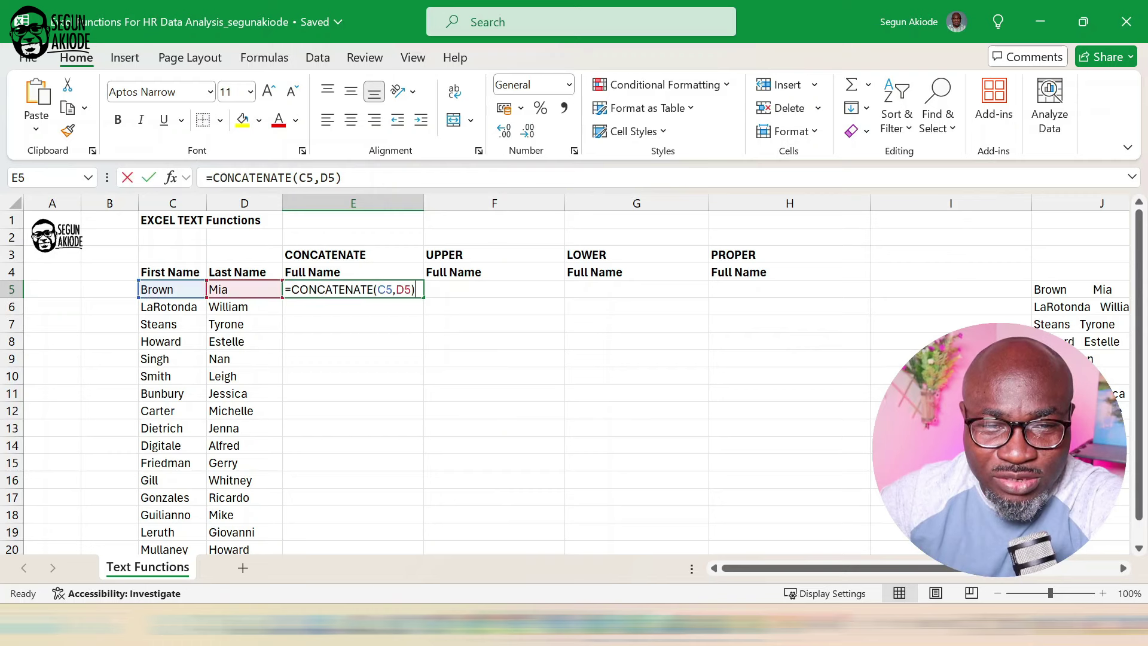
{"action": "left_click", "coordinate": [394, 289]}
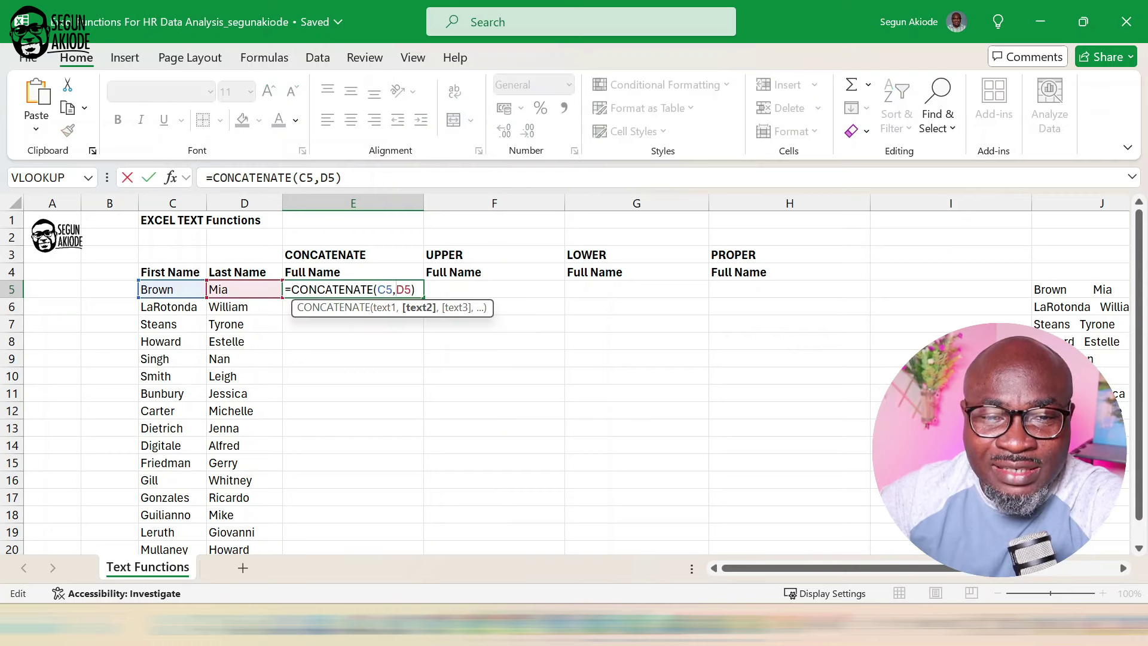
{"action": "key", "text": "Delete"}
{"action": "key", "text": "Delete"}
{"action": "key", "text": "Delete"}
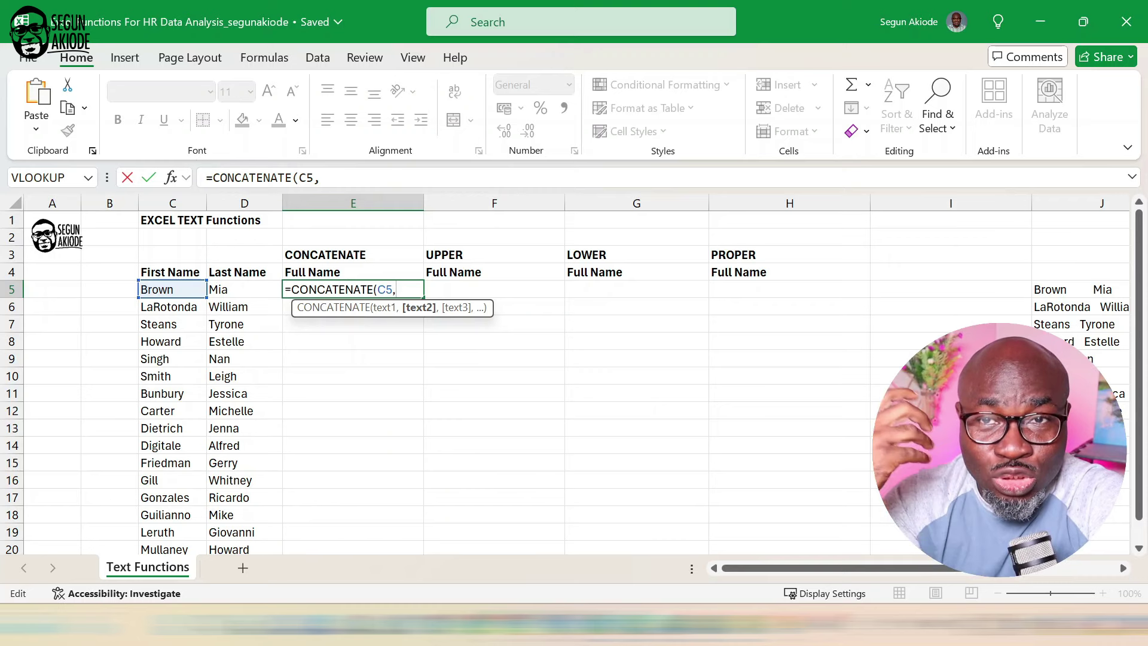
{"action": "type", "text": "\""}
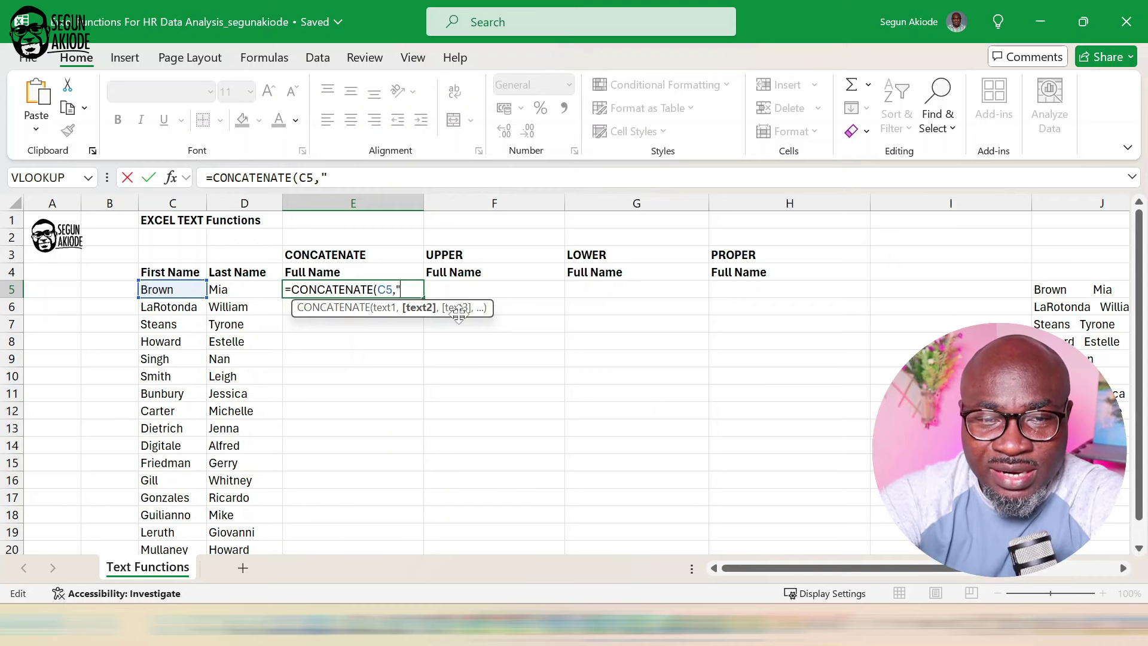
{"action": "type", "text": " \""}
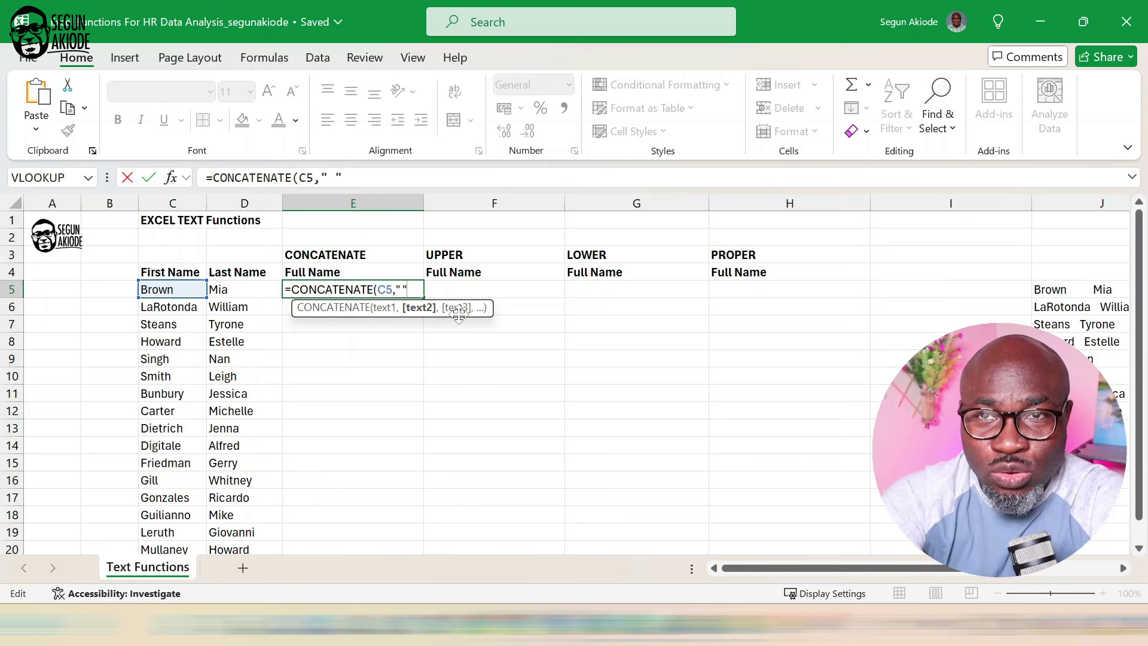
{"action": "type", "text": ","}
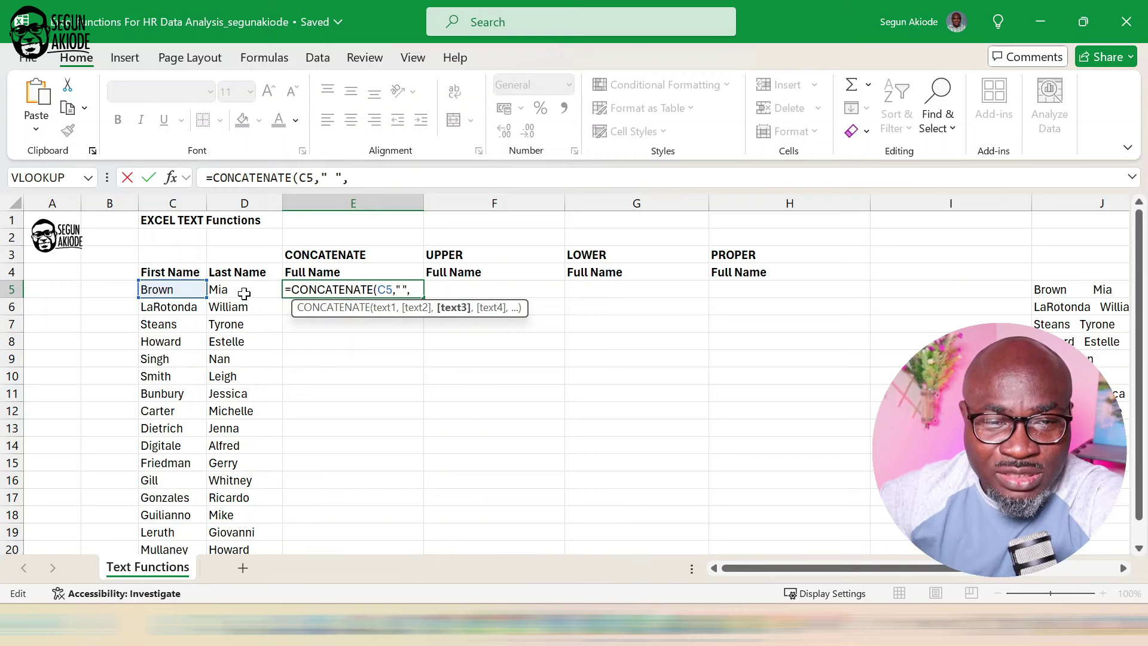
{"action": "left_click", "coordinate": [244, 292]}
{"action": "type", "text": ")"}
{"action": "key", "text": "Return"}
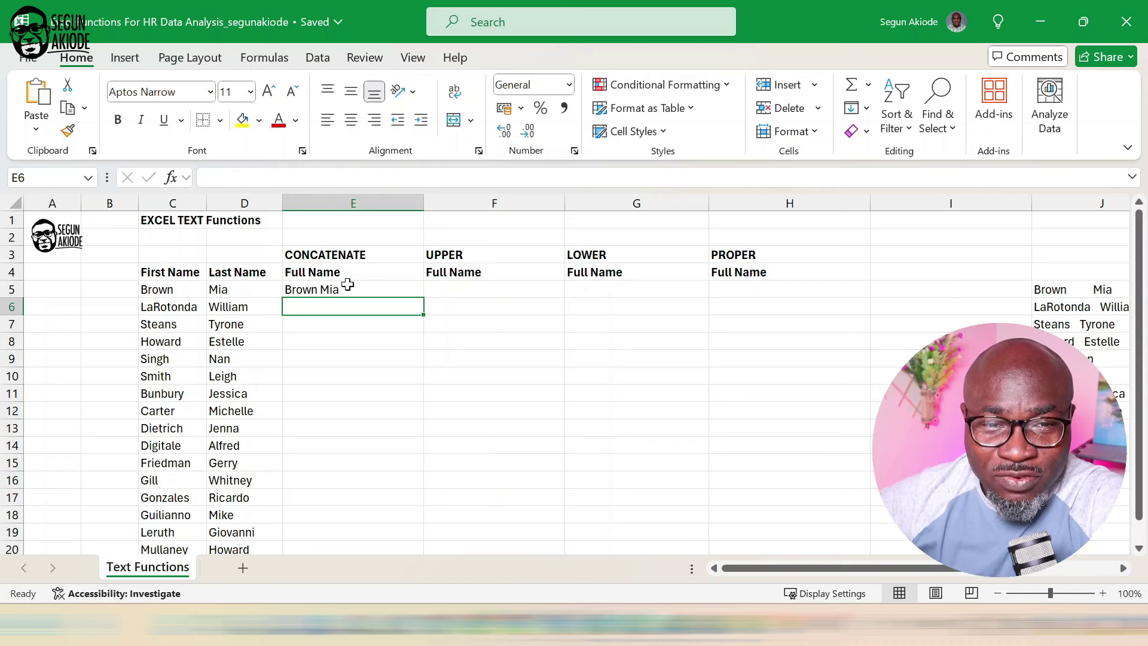
Fill the E5 formula down the Full Name column through row 20.
{"action": "left_click", "coordinate": [367, 288]}
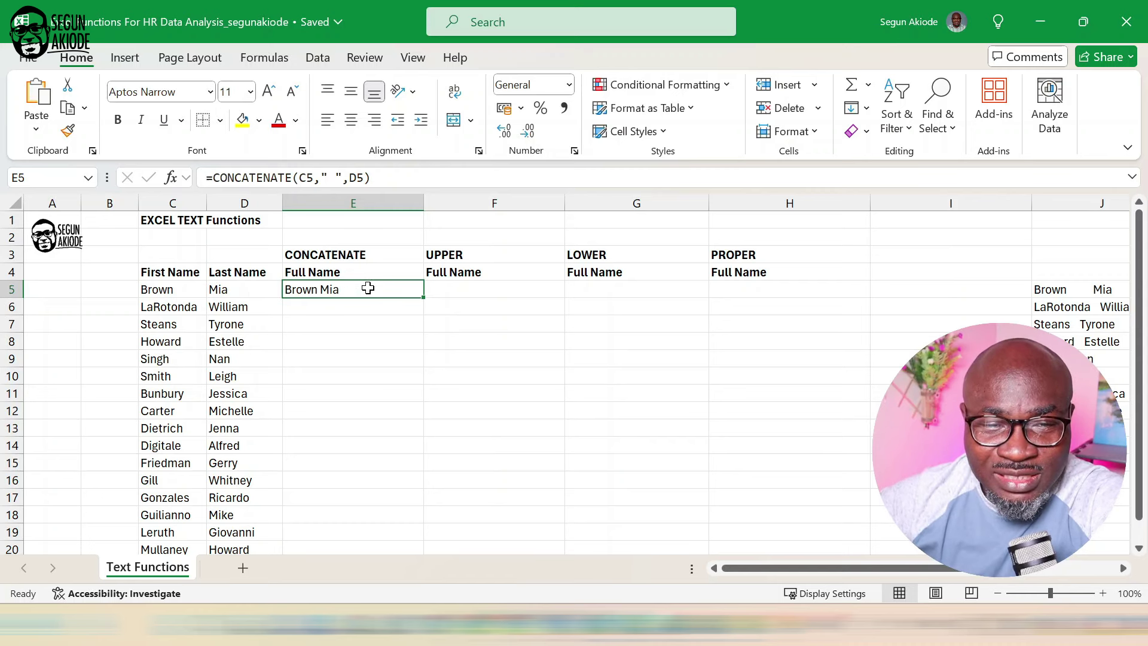
{"action": "double_click", "coordinate": [423, 297]}
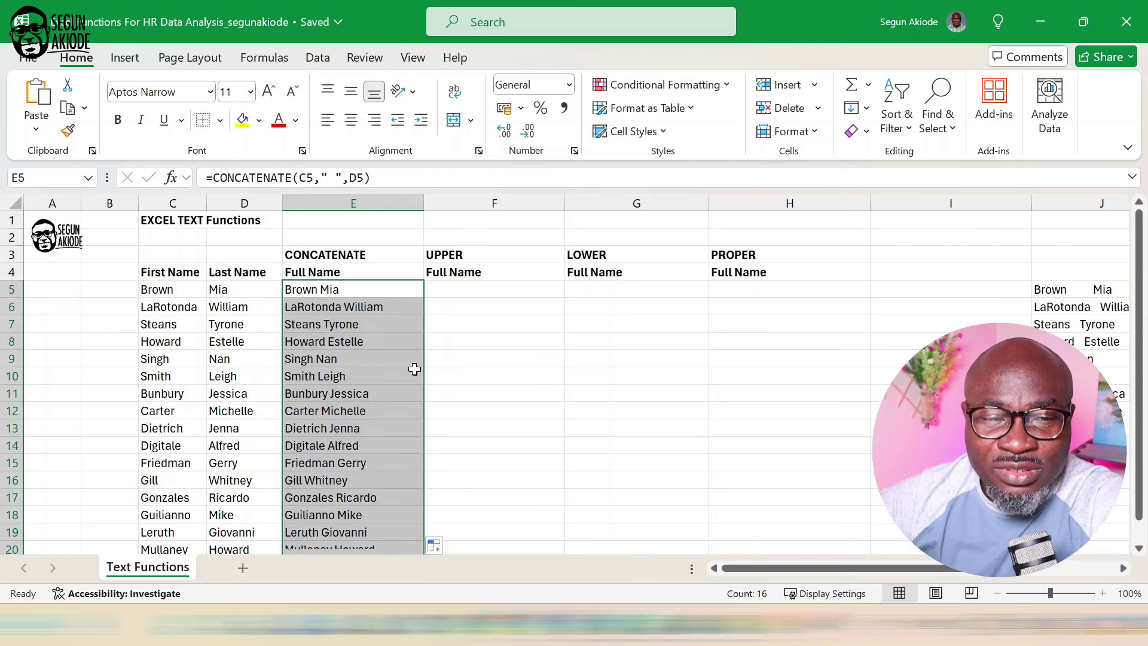
{"action": "scroll", "coordinate": [414, 369], "scroll_direction": "down", "scroll_amount": 3}
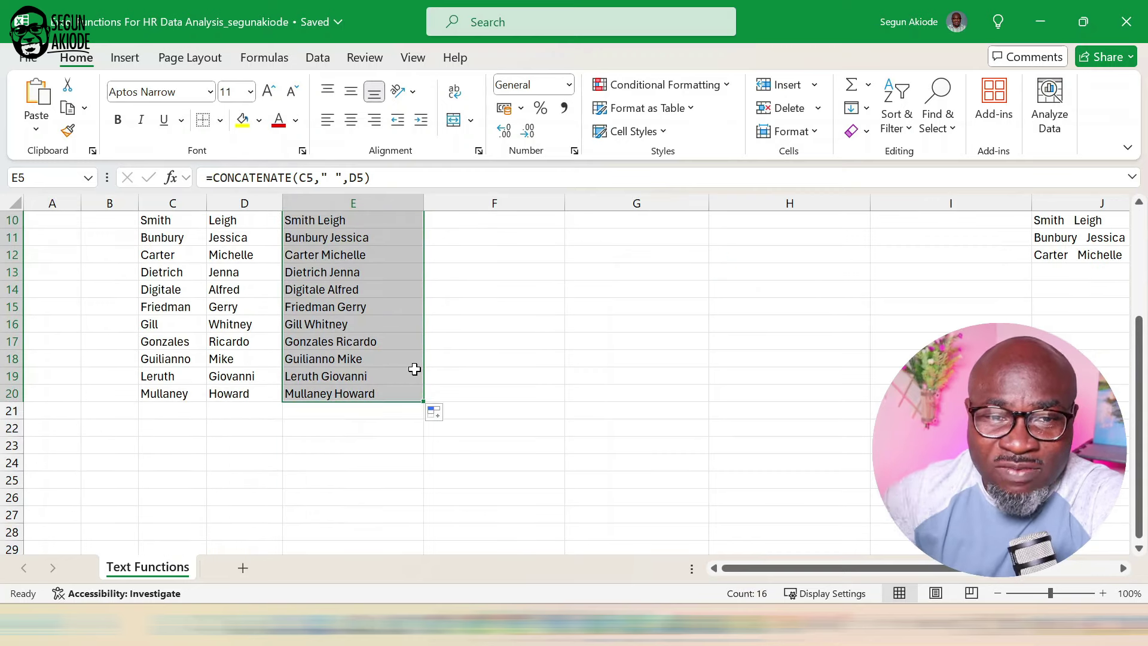
{"action": "scroll", "coordinate": [414, 369], "scroll_direction": "up", "scroll_amount": 3}
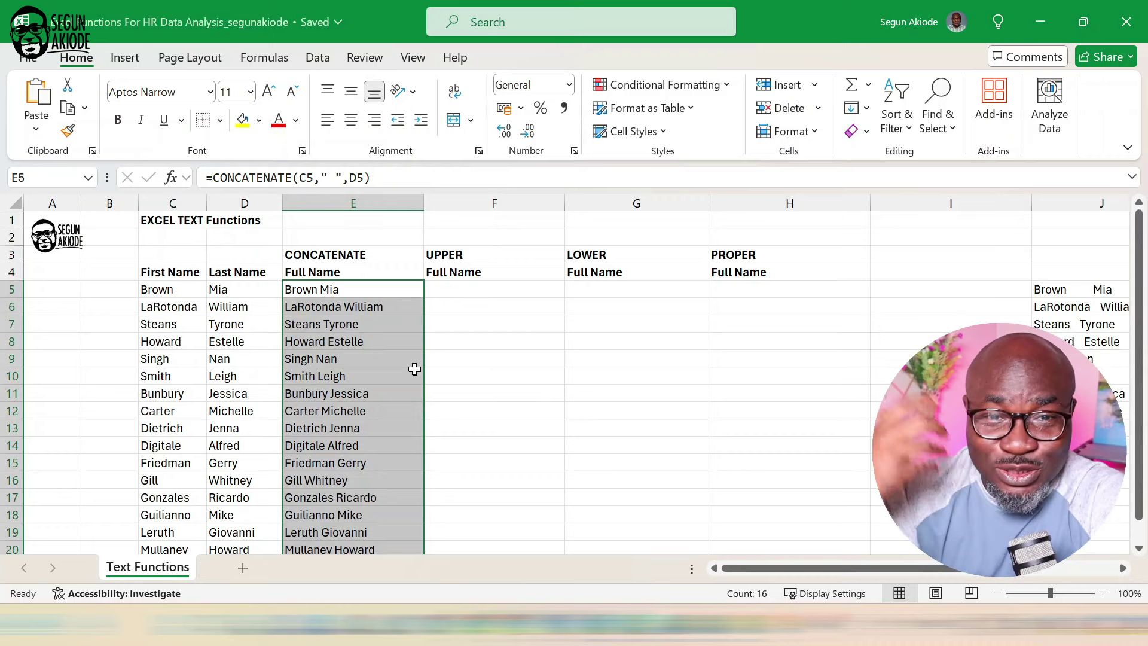
{"action": "left_click", "coordinate": [479, 292]}
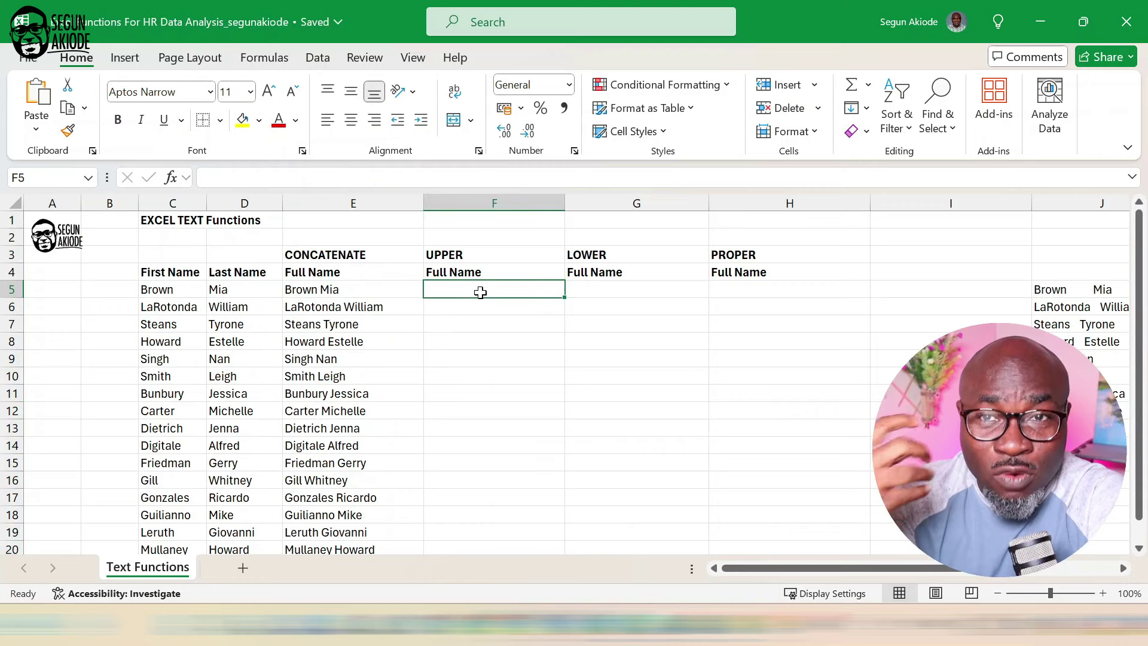
{"action": "type", "text": "="}
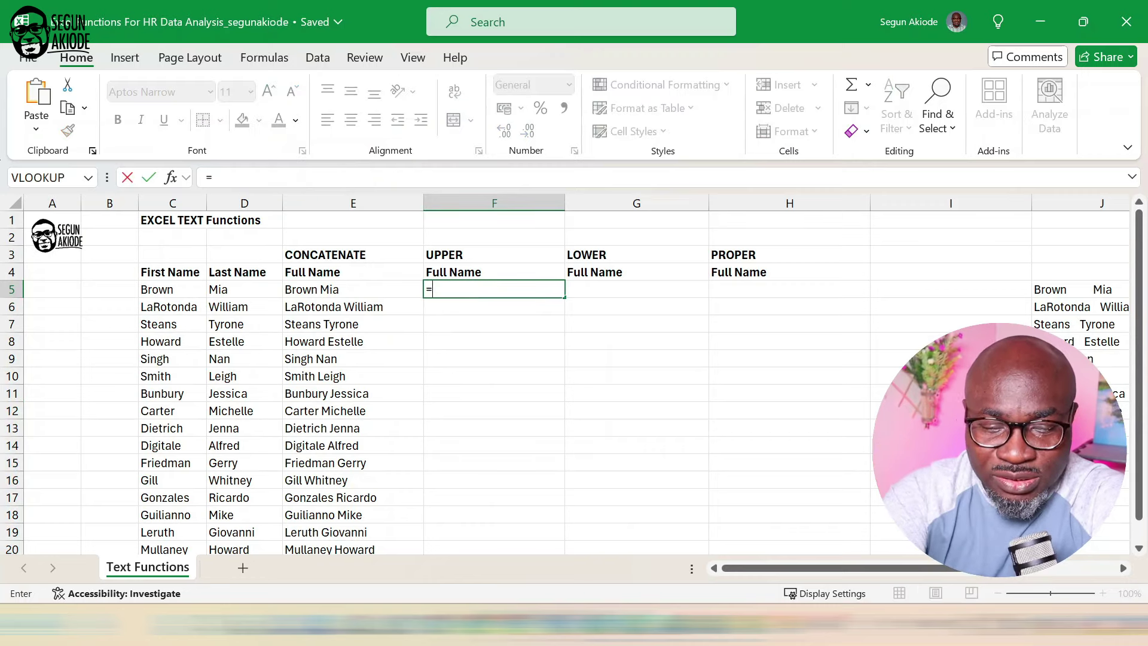
{"action": "type", "text": "U["}
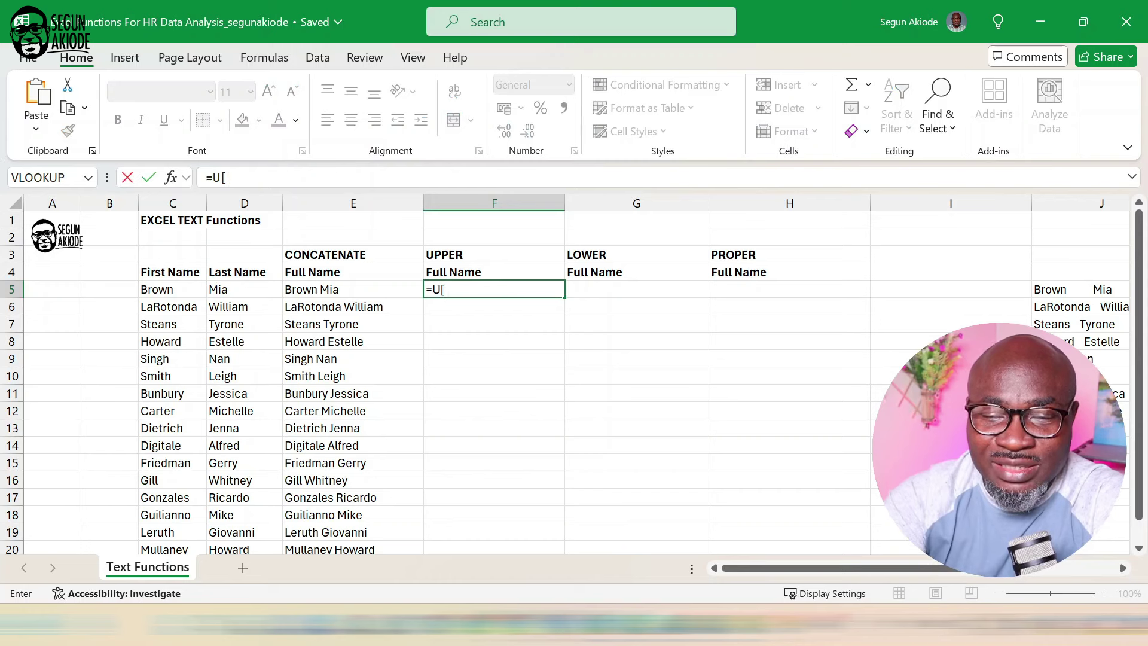
{"action": "key", "text": "BackSpace"}
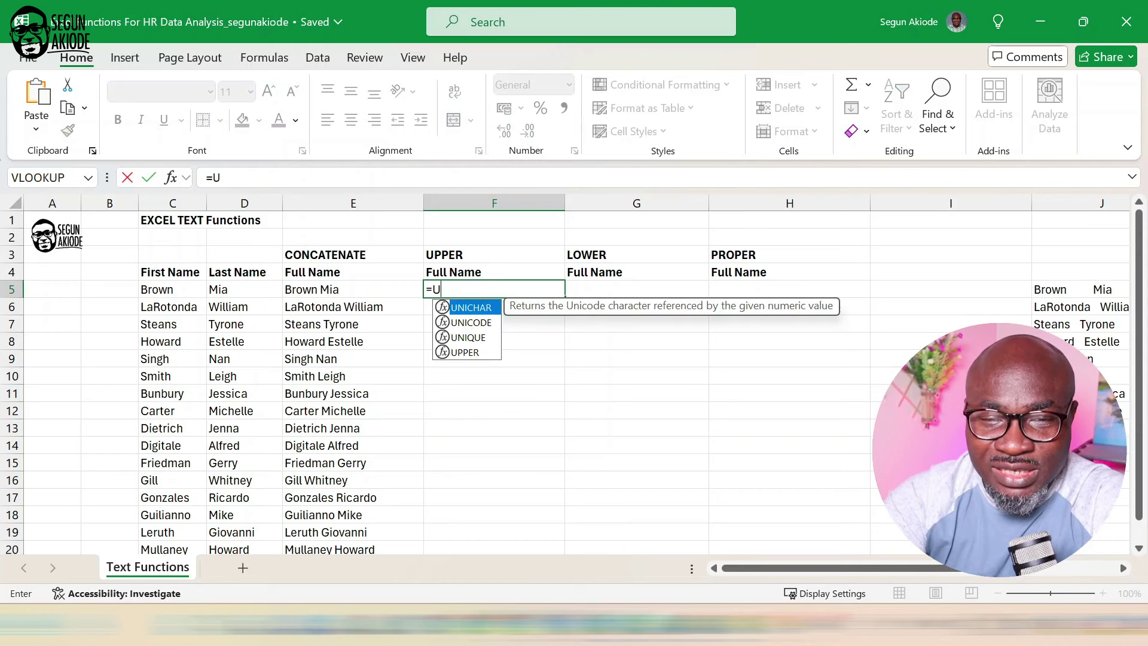
{"action": "type", "text": "P"}
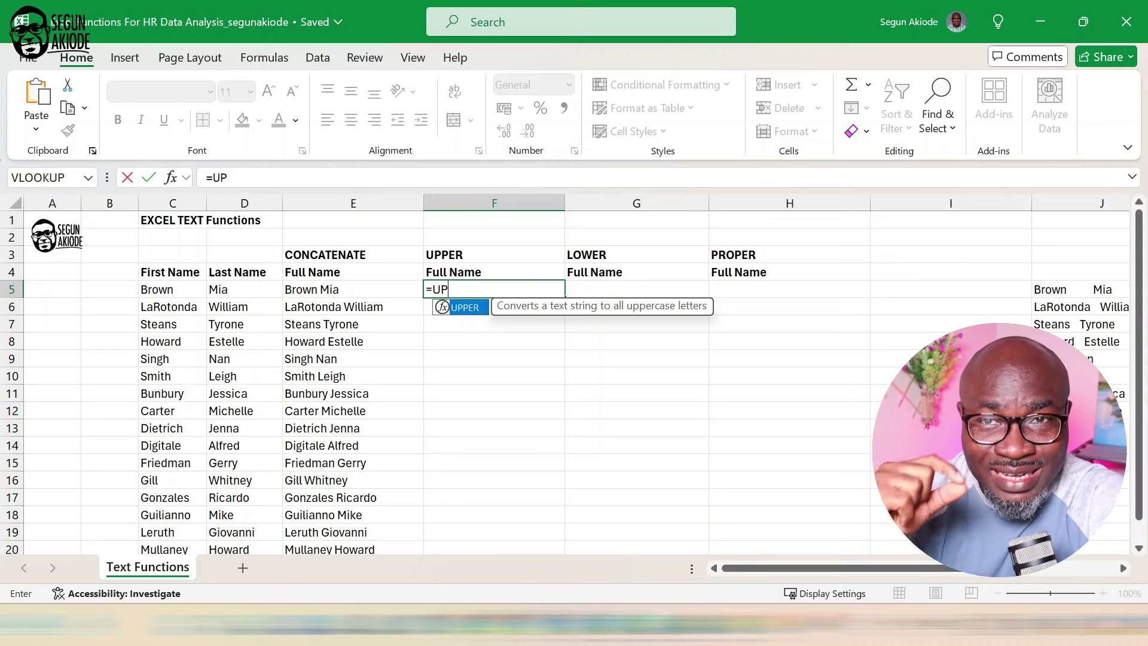
{"action": "double_click", "coordinate": [465, 308]}
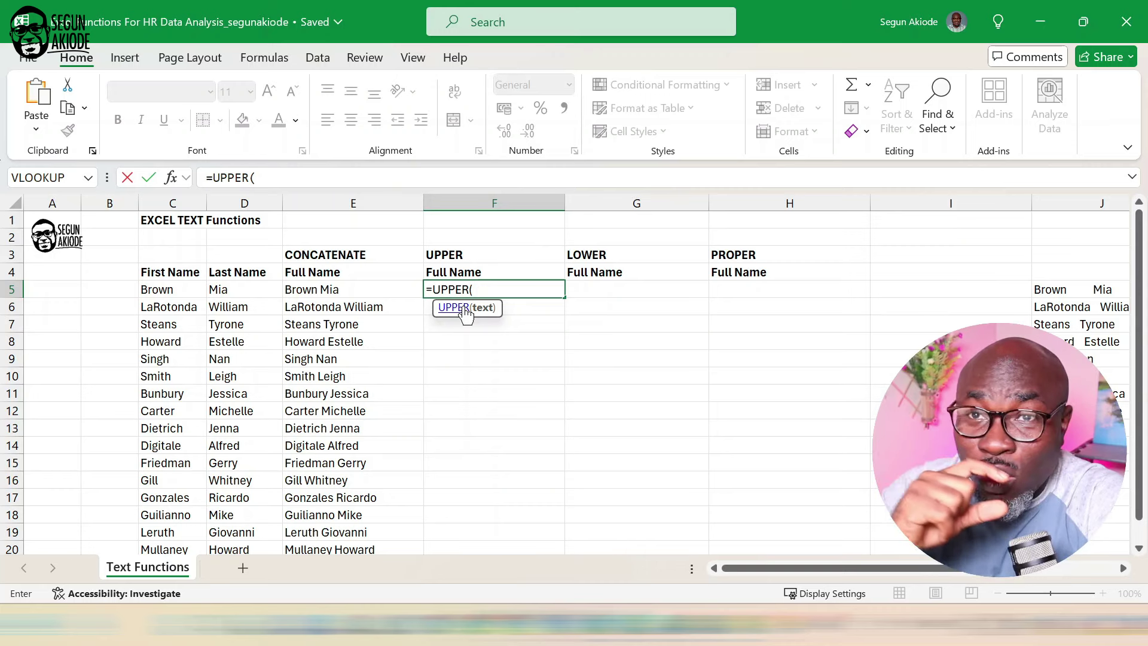
{"action": "left_click", "coordinate": [367, 292]}
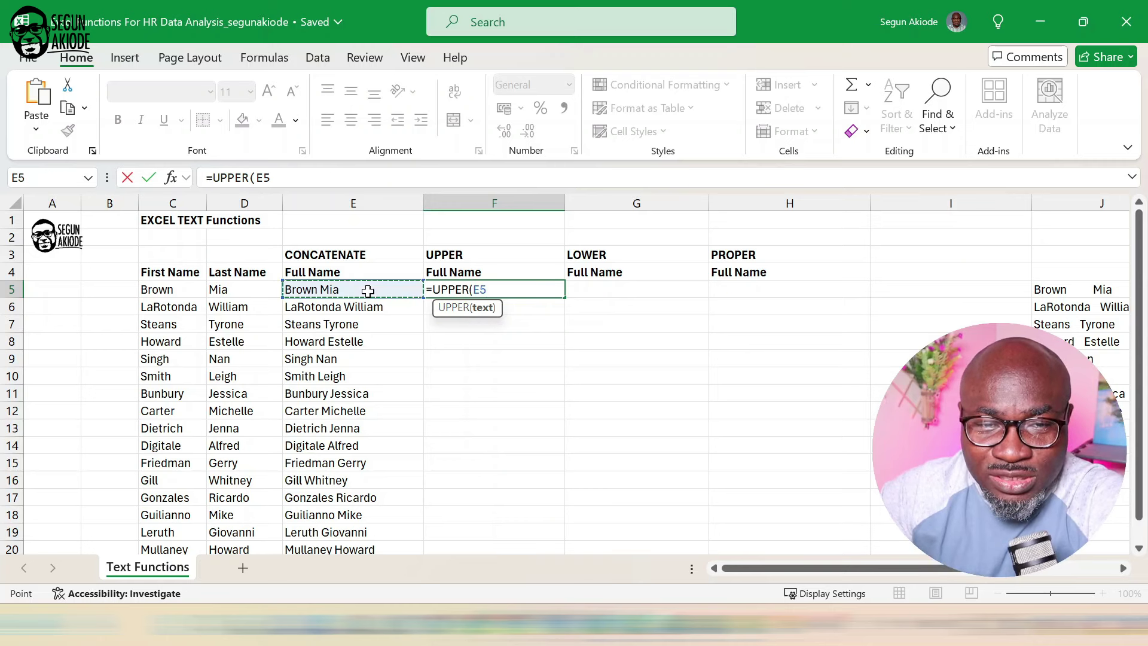
{"action": "type", "text": ")"}
{"action": "key", "text": "Return"}
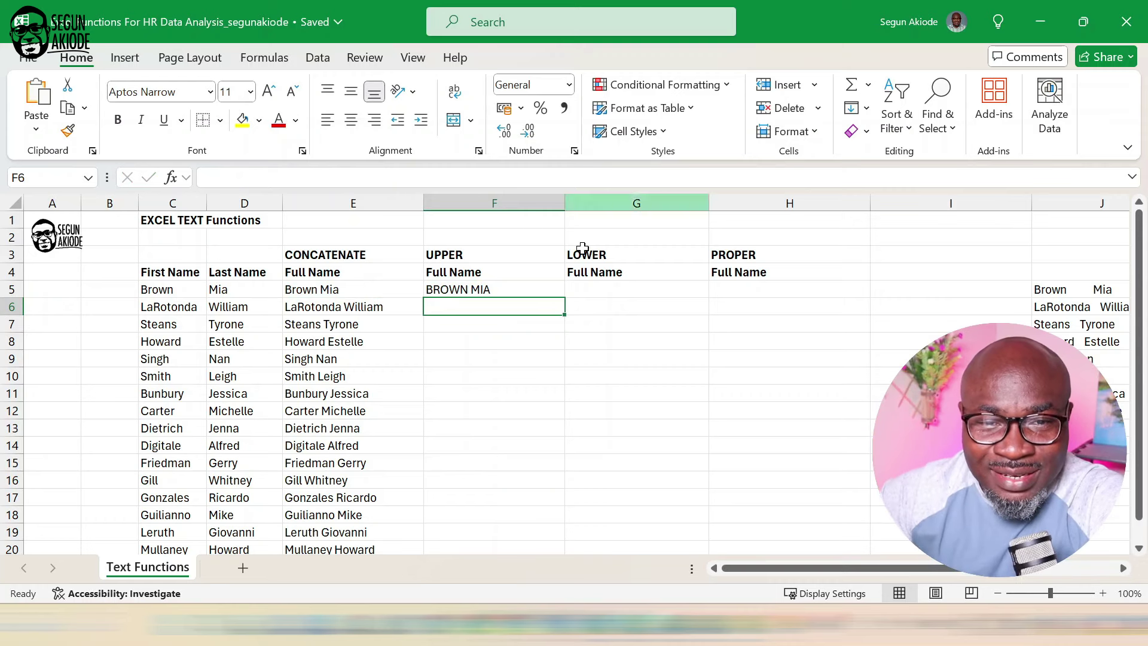
Fill the UPPER formula in F5 down through row 20.
{"action": "left_click", "coordinate": [553, 289]}
{"action": "double_click", "coordinate": [565, 301]}
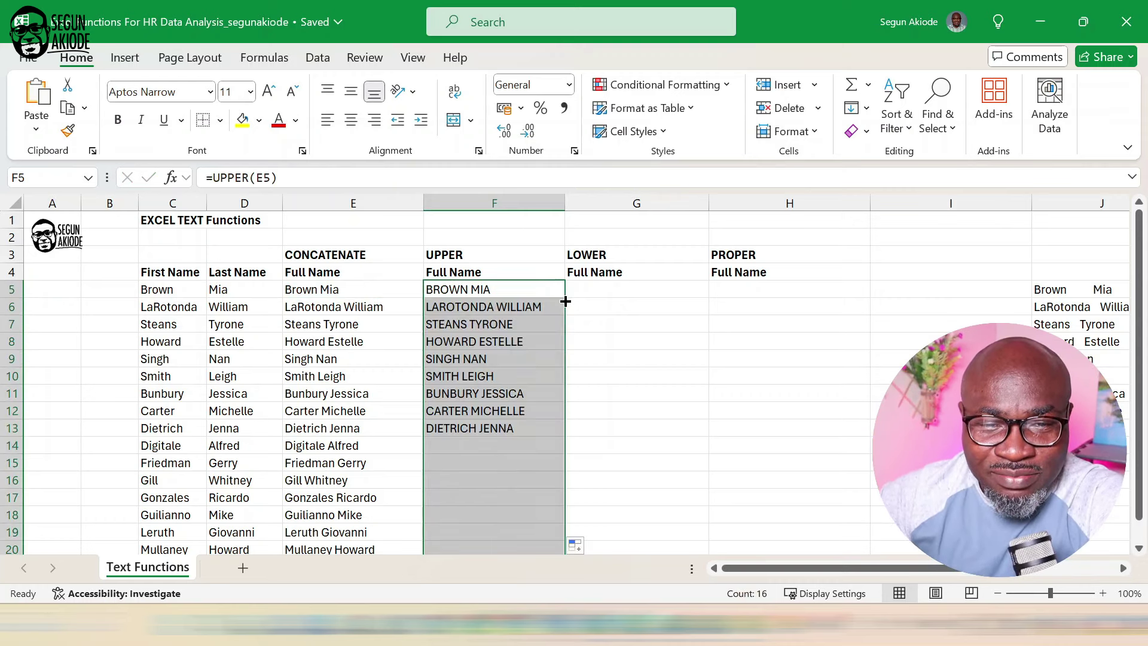
{"action": "scroll", "coordinate": [638, 399], "scroll_direction": "down", "scroll_amount": 2}
{"action": "scroll", "coordinate": [639, 398], "scroll_direction": "up", "scroll_amount": 2}
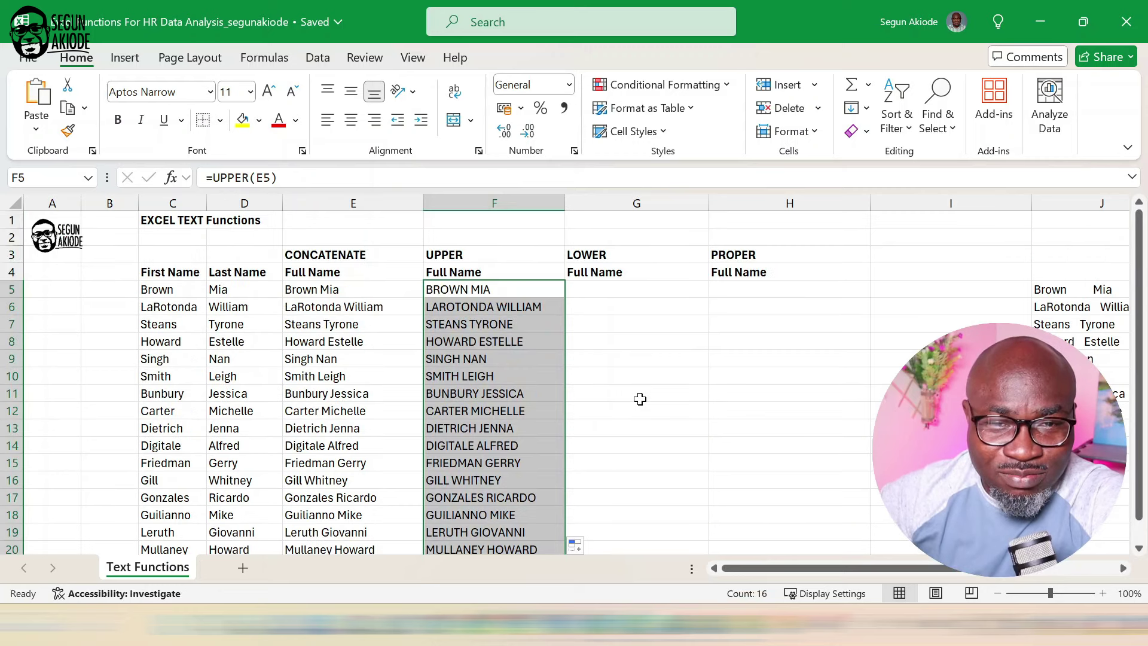
Enter =LOWER(F5) in G5 to show the name in lowercase.
{"action": "left_click", "coordinate": [637, 291]}
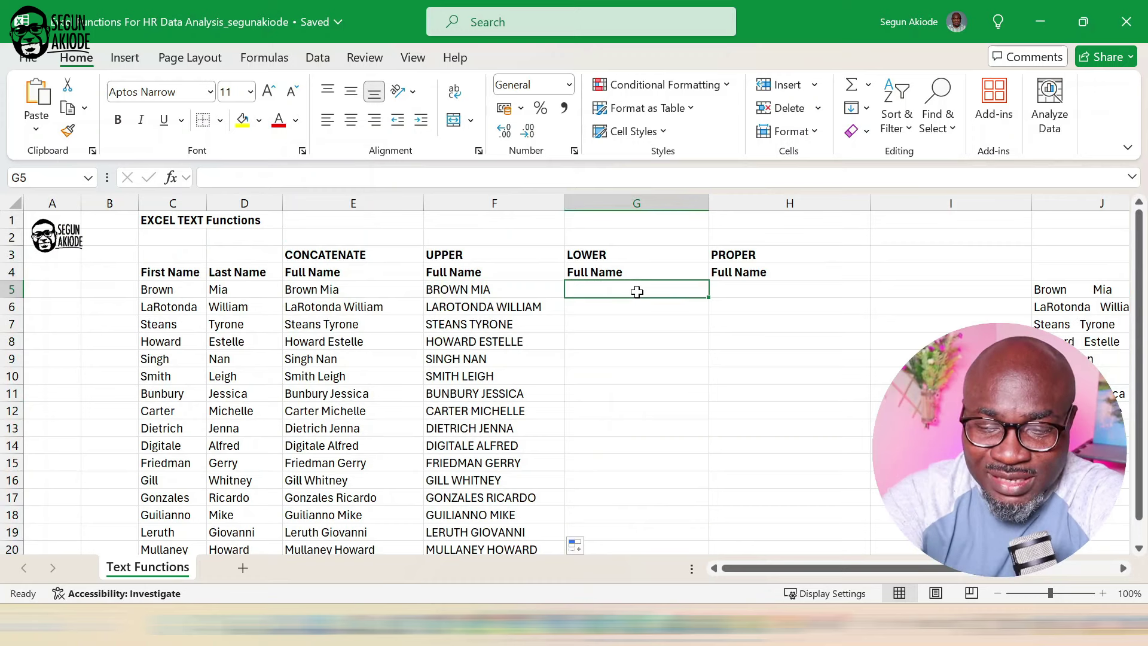
{"action": "type", "text": "=lower"}
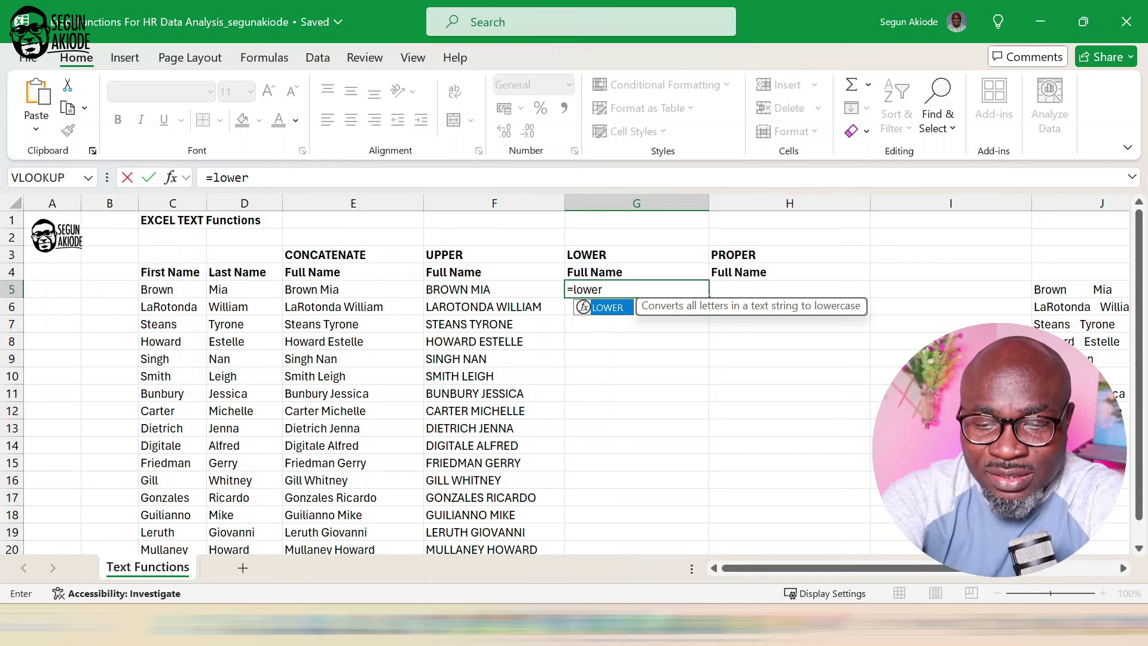
{"action": "type", "text": "("}
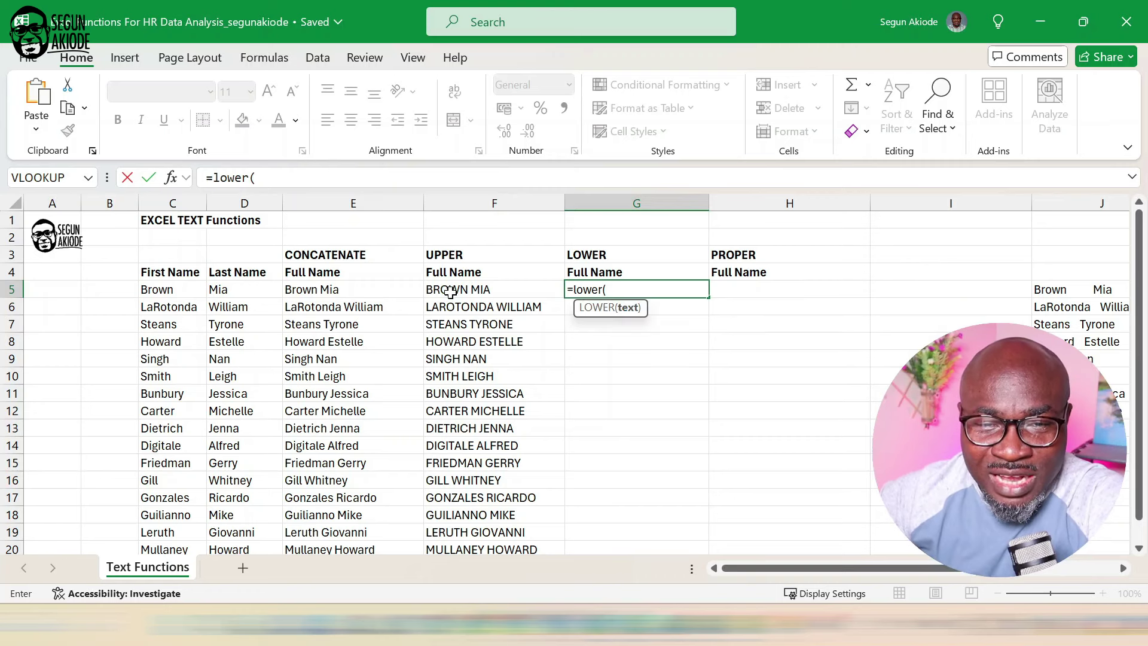
{"action": "left_click", "coordinate": [458, 291]}
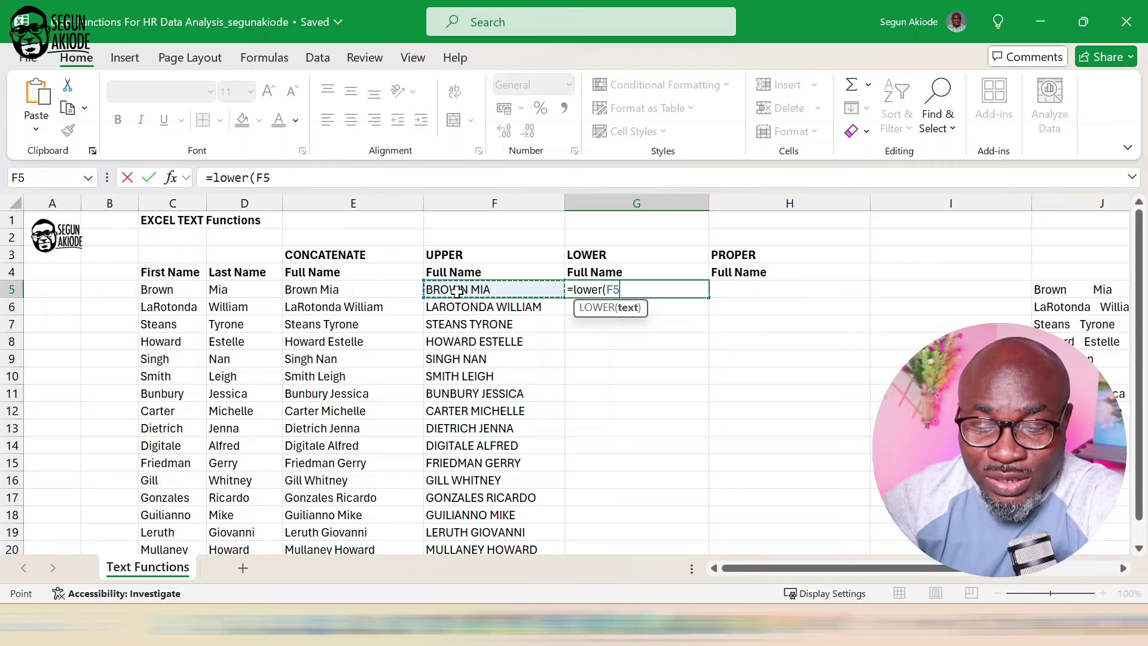
{"action": "key", "text": "ctrl+Return"}
{"action": "key", "text": "Return"}
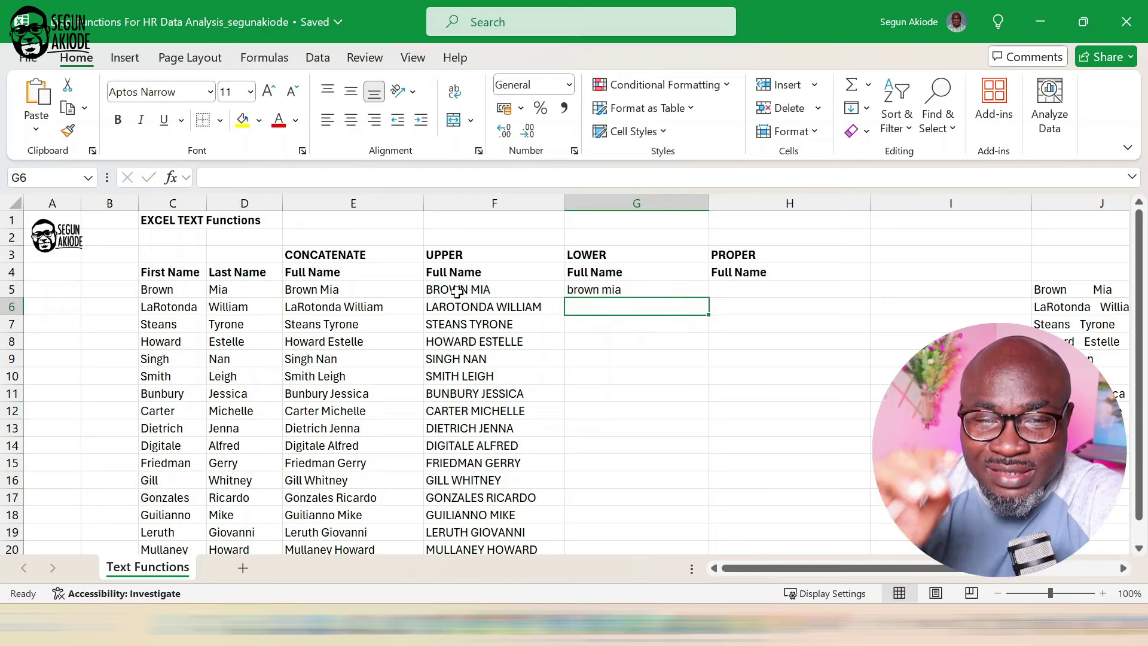
Fill the LOWER formula in G5 down to G20.
{"action": "left_click", "coordinate": [667, 291]}
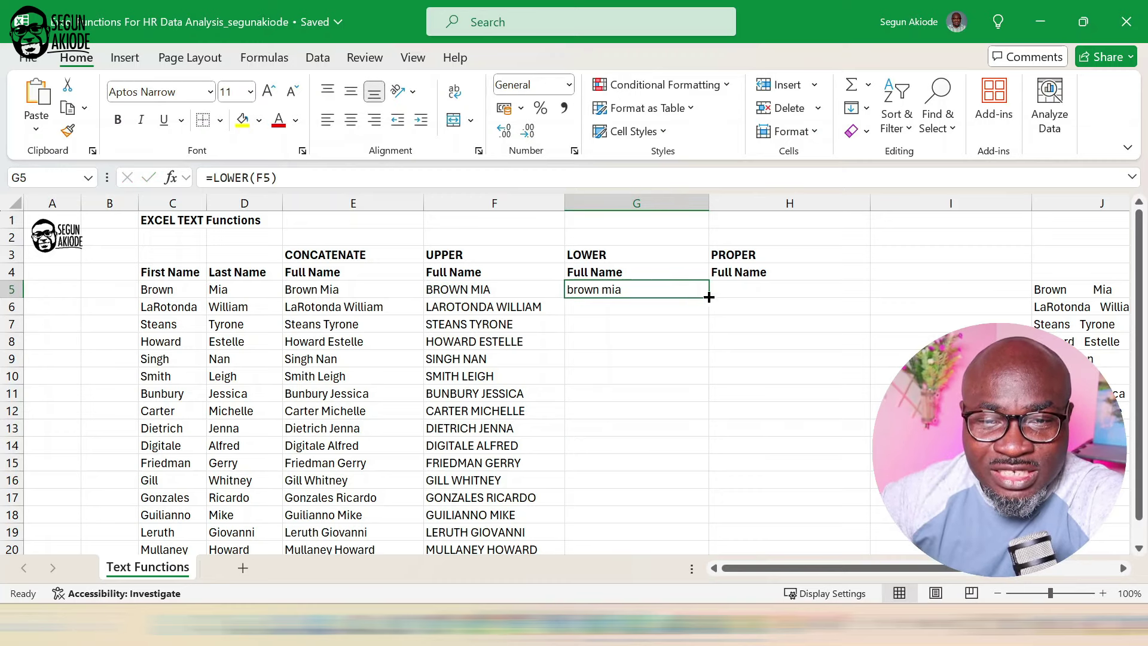
{"action": "double_click", "coordinate": [708, 297]}
{"action": "scroll", "coordinate": [733, 374], "scroll_direction": "down", "scroll_amount": 2}
{"action": "scroll", "coordinate": [732, 374], "scroll_direction": "up", "scroll_amount": 2}
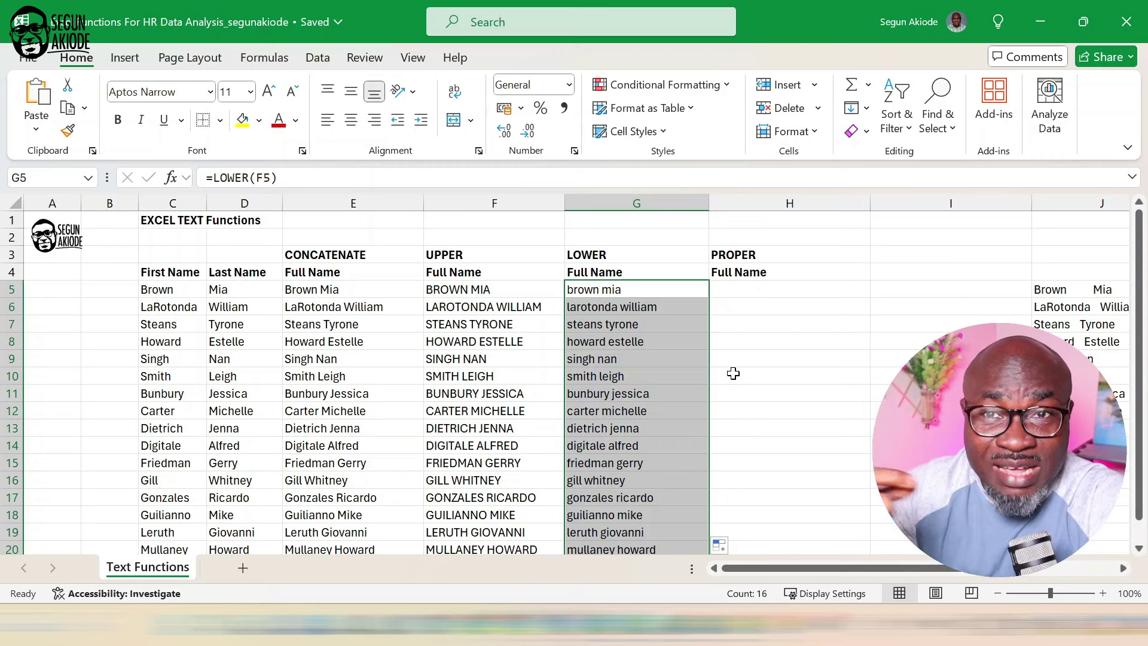
Enter =PROPER(G5) in H5 to give a proper-case full name.
{"action": "left_click", "coordinate": [752, 287]}
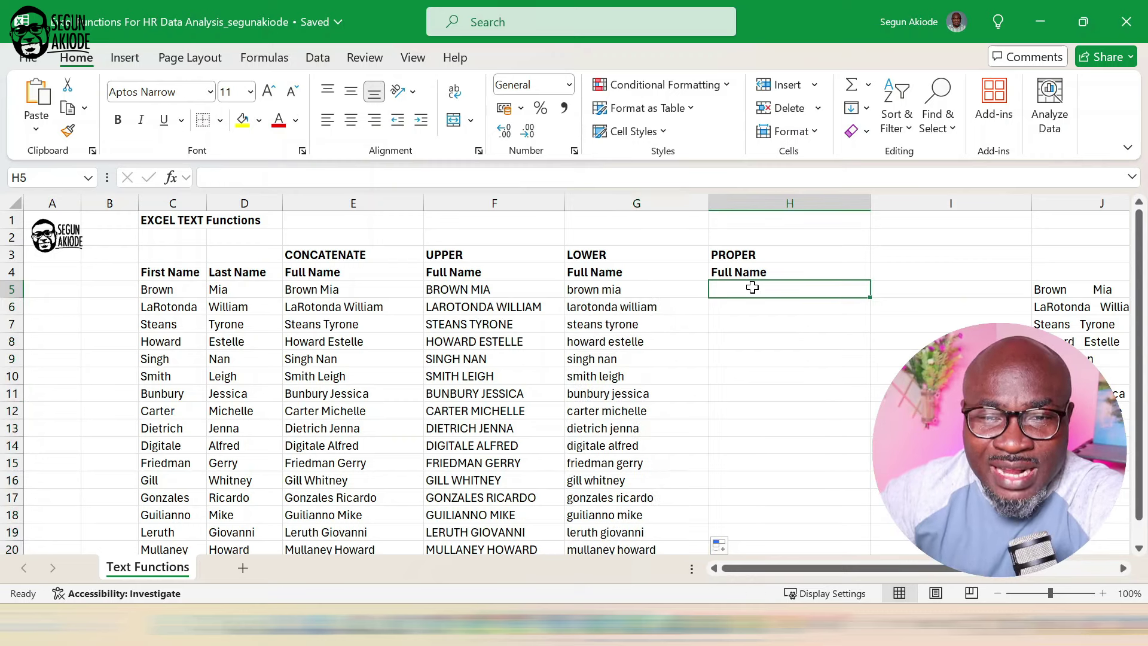
{"action": "type", "text": "=P"}
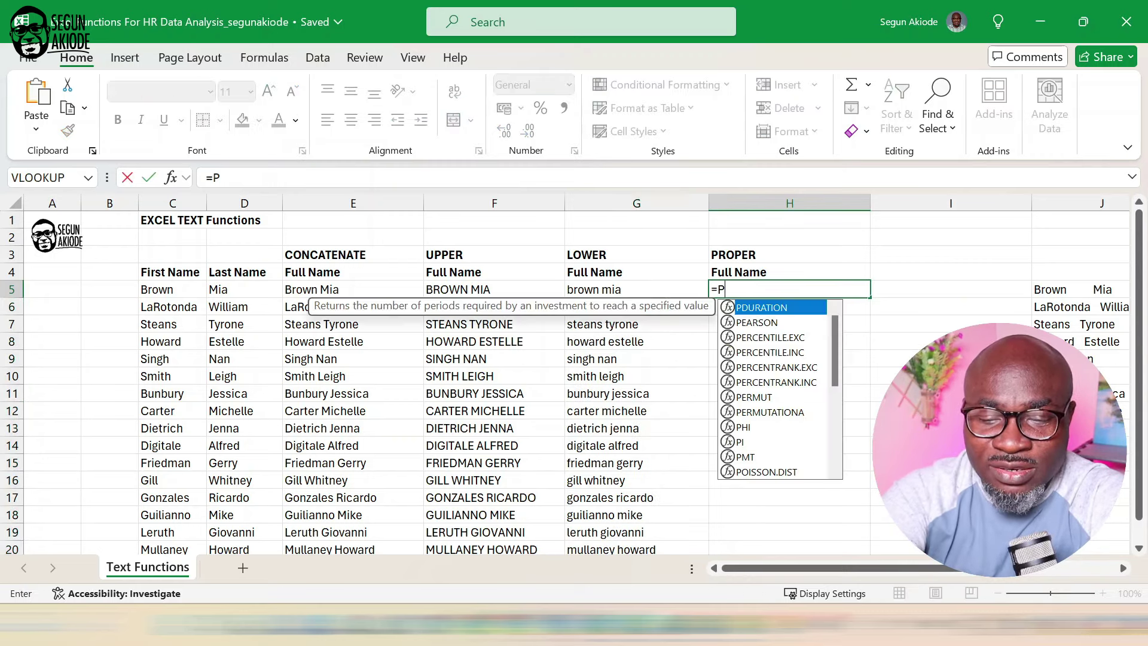
{"action": "type", "text": "rop"}
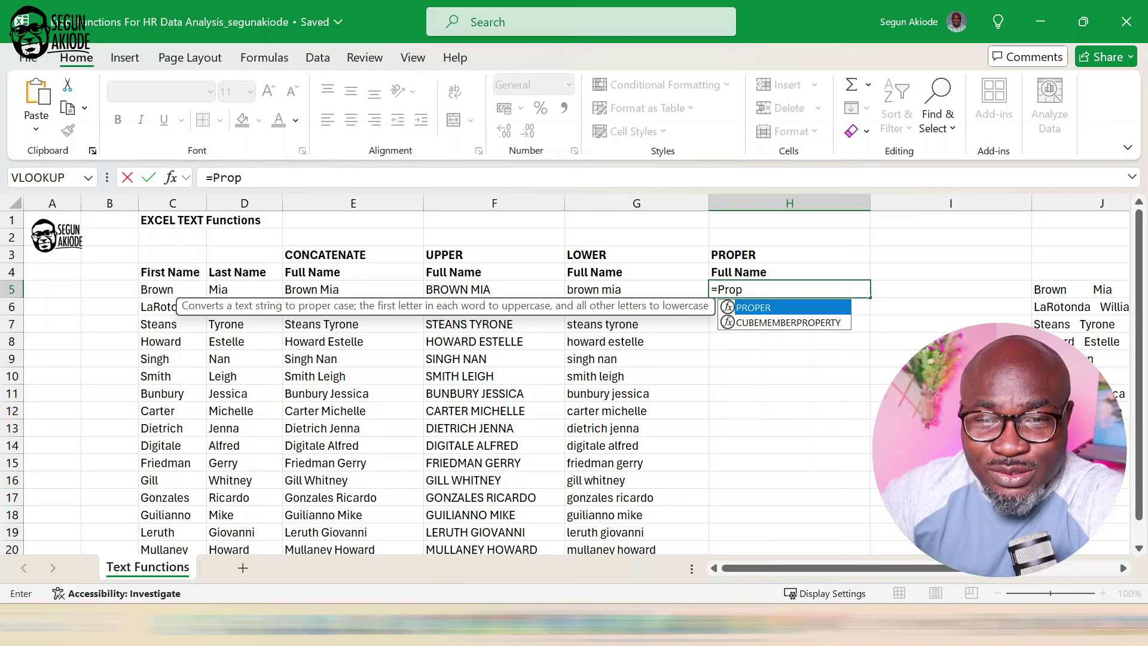
{"action": "type", "text": "er"}
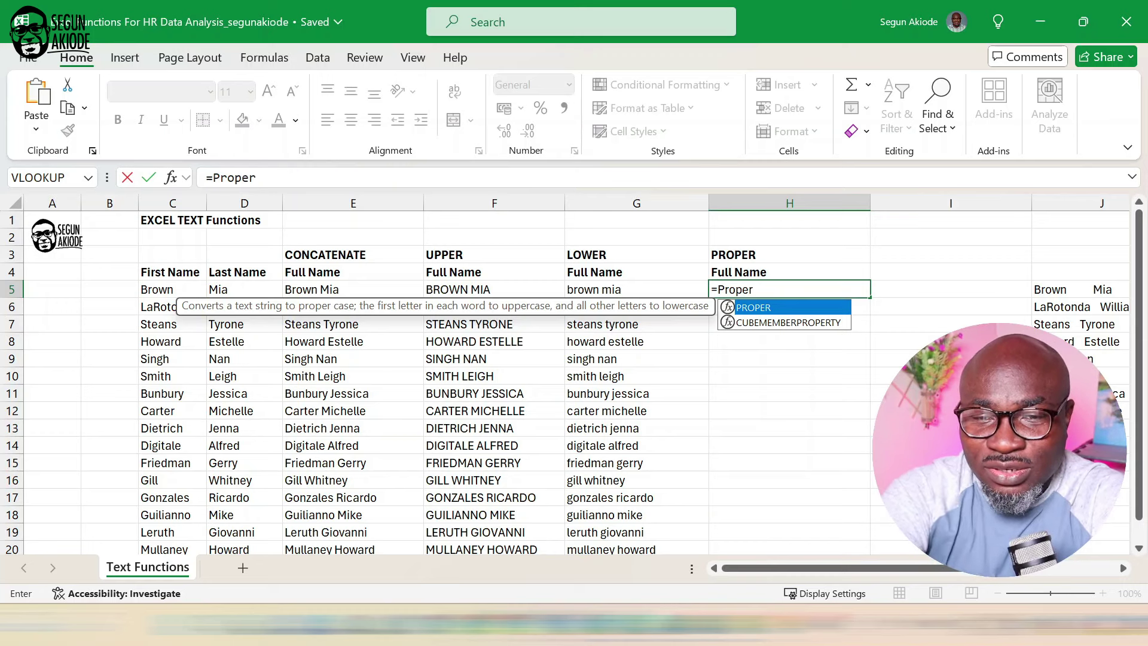
{"action": "key", "text": "Tab"}
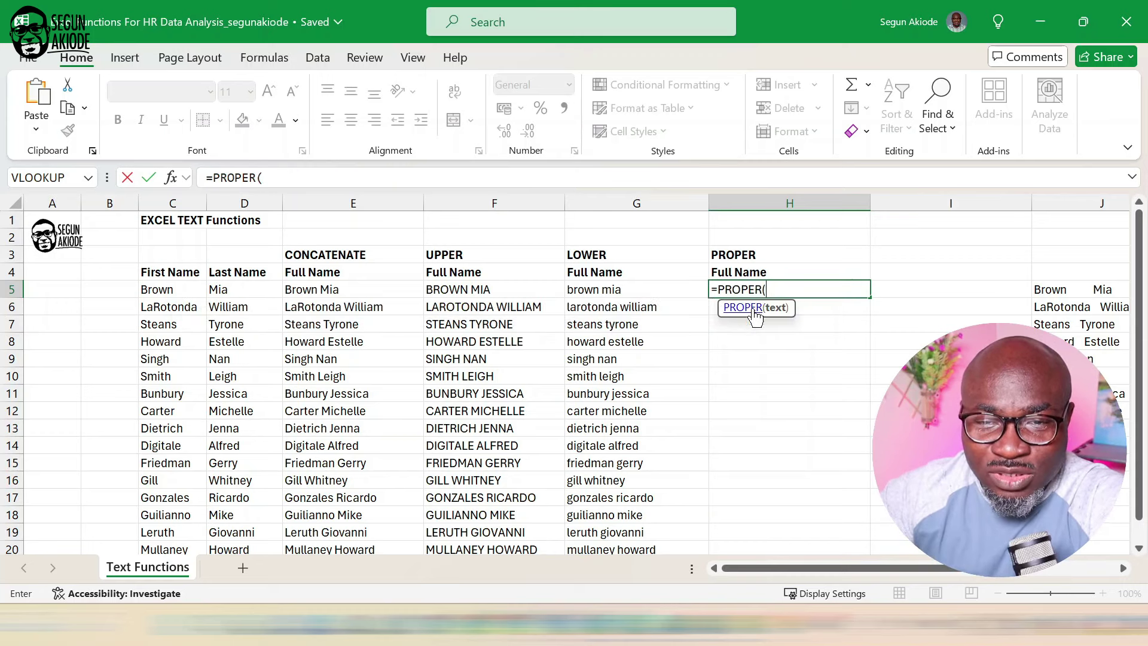
{"action": "left_click", "coordinate": [598, 293]}
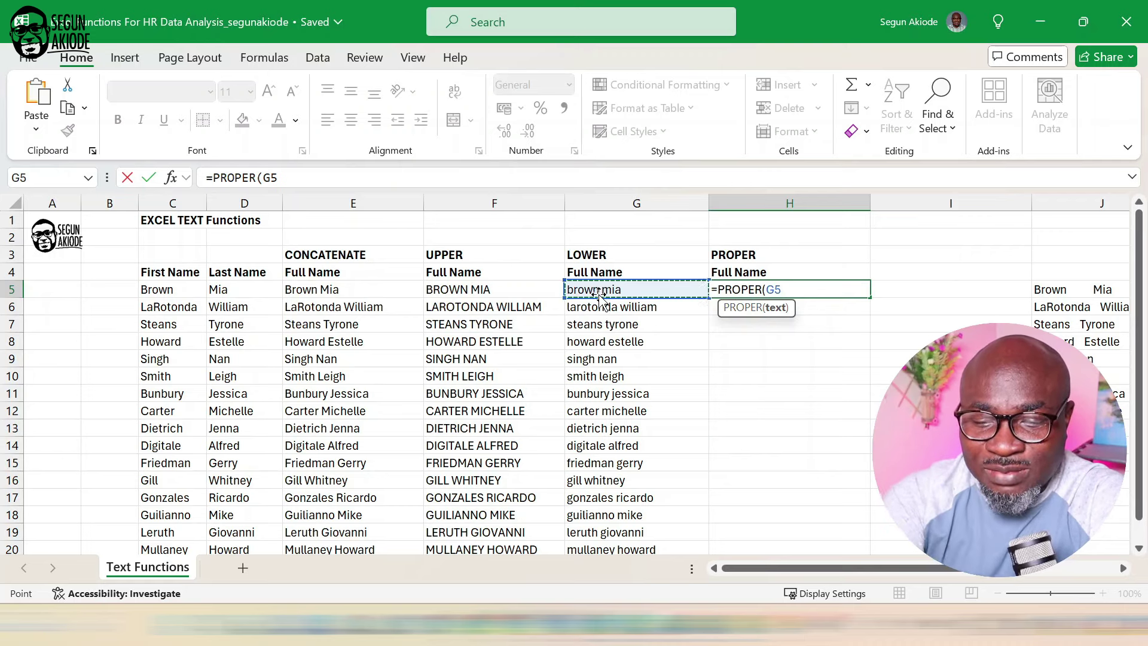
{"action": "type", "text": ")"}
{"action": "key", "text": "Return"}
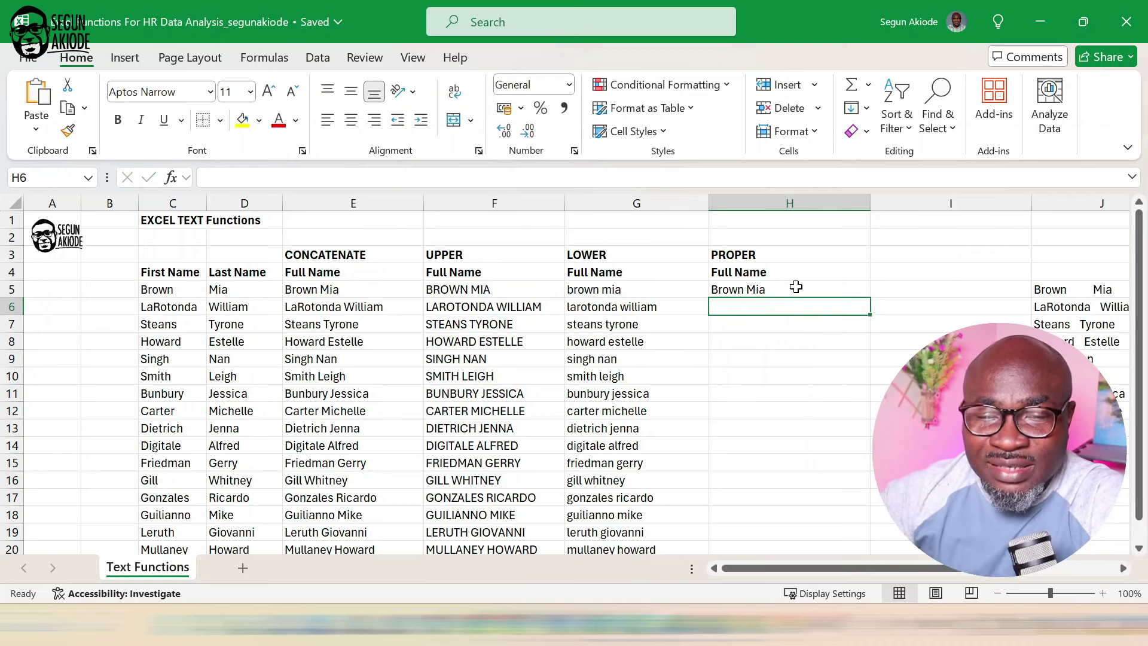
Fill the PROPER formula in H5 down to H20.
{"action": "left_click", "coordinate": [819, 288]}
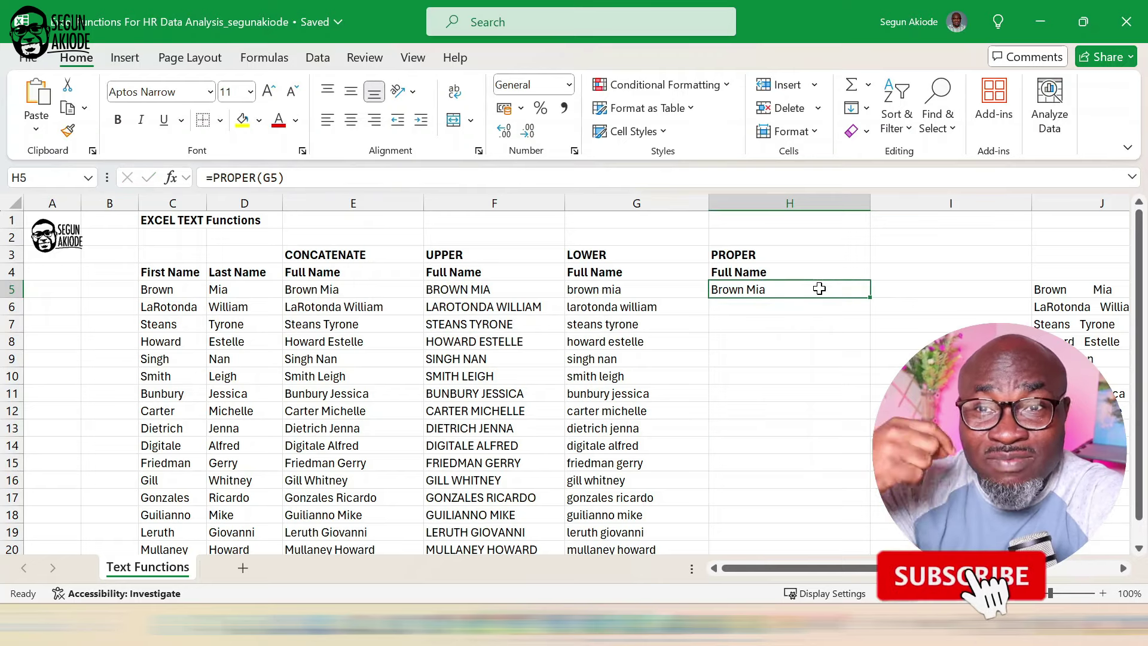
{"action": "double_click", "coordinate": [870, 297]}
{"action": "scroll", "coordinate": [789, 383], "scroll_direction": "down", "scroll_amount": 2}
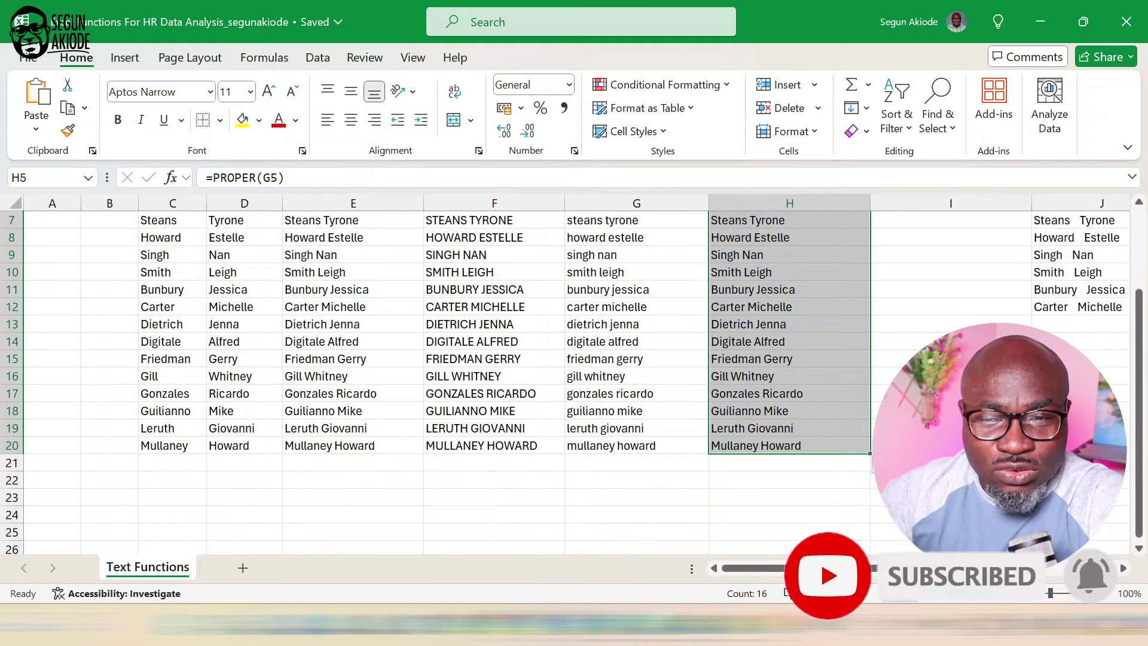
{"action": "left_click", "coordinate": [1078, 342]}
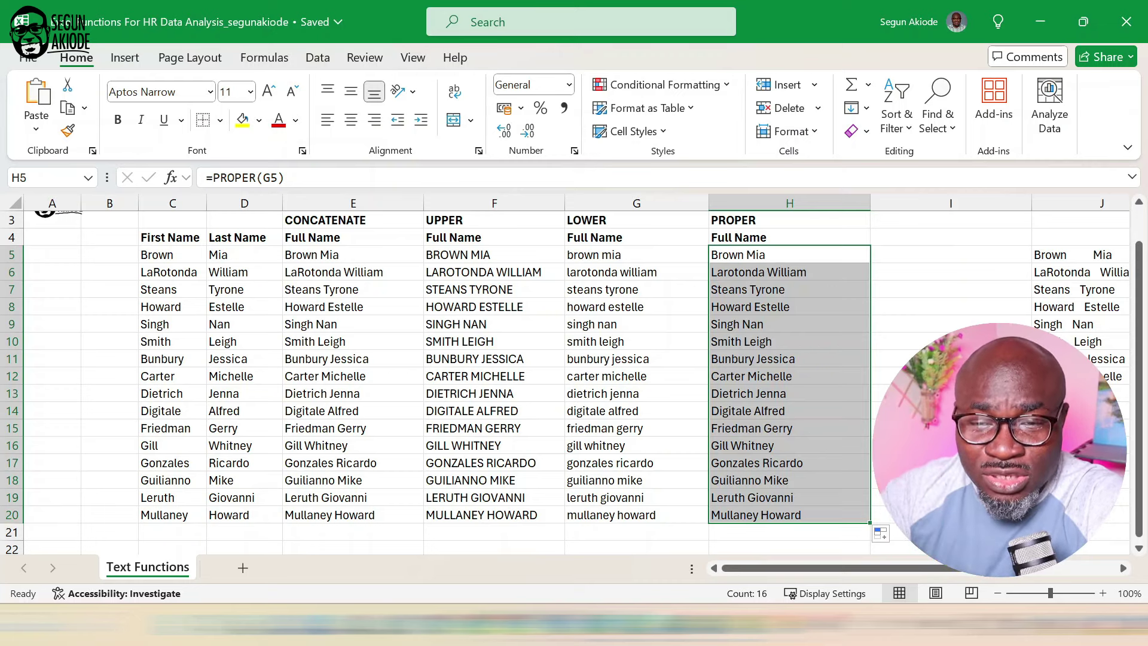
Scroll the sheet right to bring the TRIM and CLEAN columns into view.
{"action": "scroll", "coordinate": [1118, 565], "scroll_direction": "right", "scroll_amount": 5}
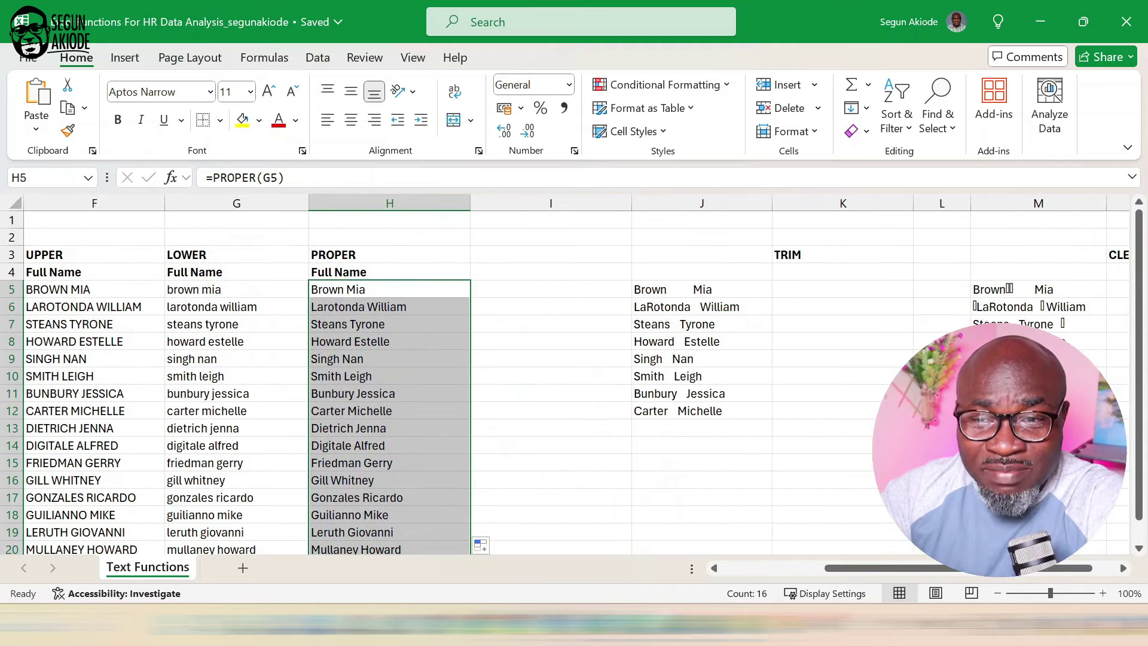
{"action": "scroll", "coordinate": [1122, 570], "scroll_direction": "right", "scroll_amount": 1}
{"action": "scroll", "coordinate": [1122, 571], "scroll_direction": "up", "scroll_amount": 1}
{"action": "left_click", "coordinate": [1123, 567]}
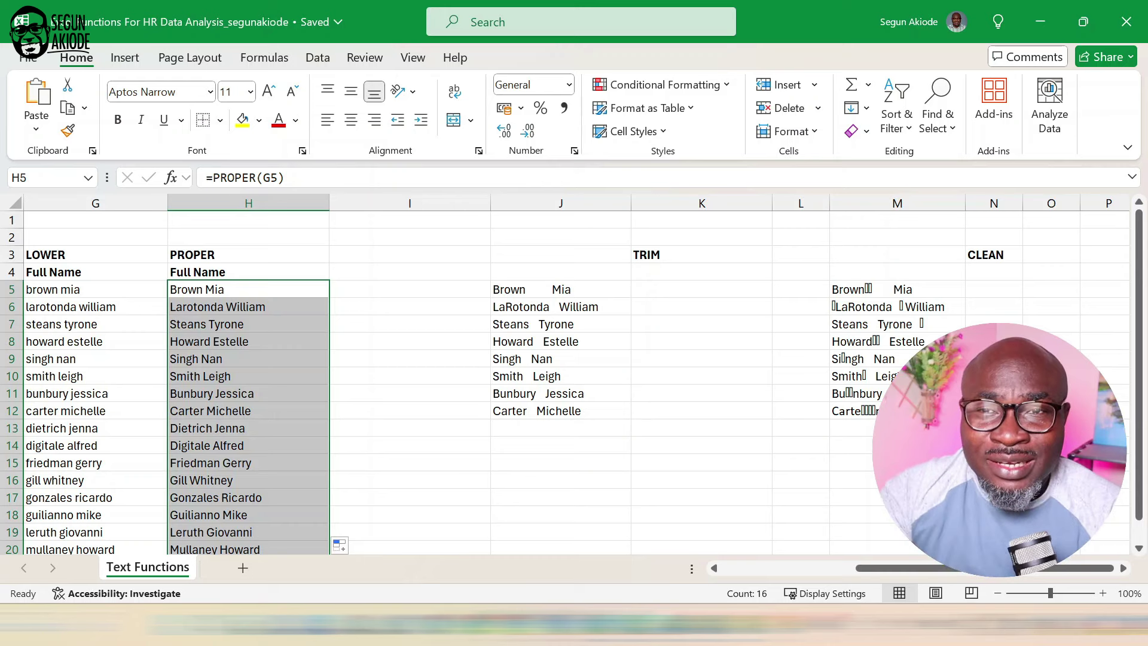
Try deleting the extra spaces in J5 by hand, then undo that edit.
{"action": "left_click", "coordinate": [680, 293]}
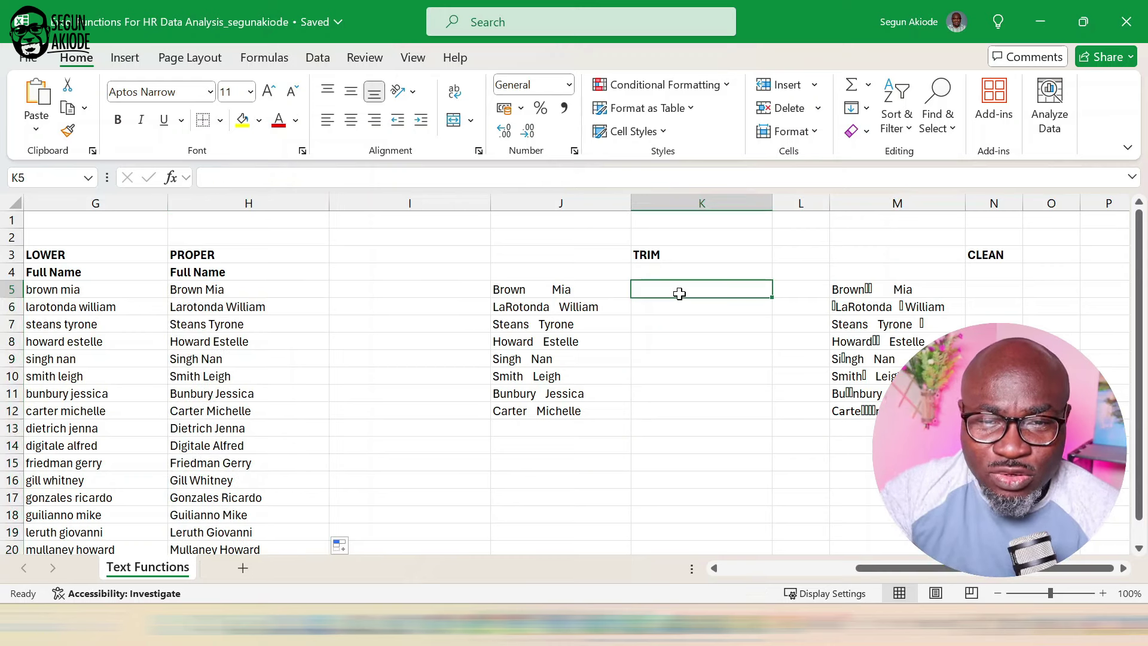
{"action": "type", "text": "=trim"}
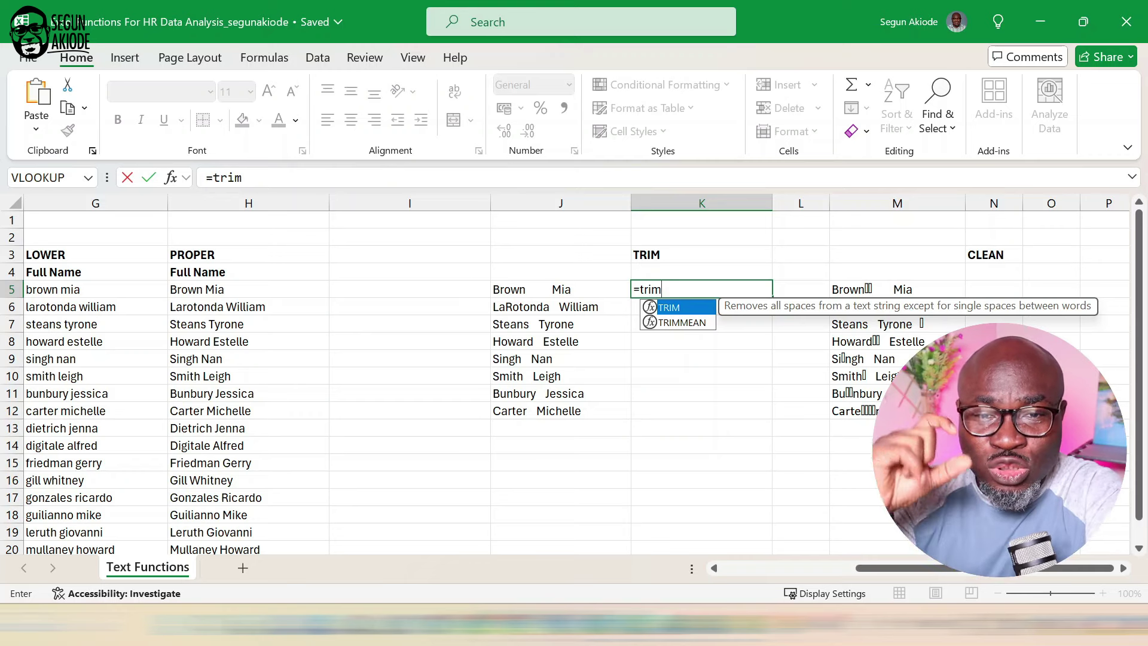
{"action": "key", "text": "BackSpace"}
{"action": "key", "text": "BackSpace"}
{"action": "key", "text": "BackSpace"}
{"action": "key", "text": "BackSpace"}
{"action": "key", "text": "BackSpace"}
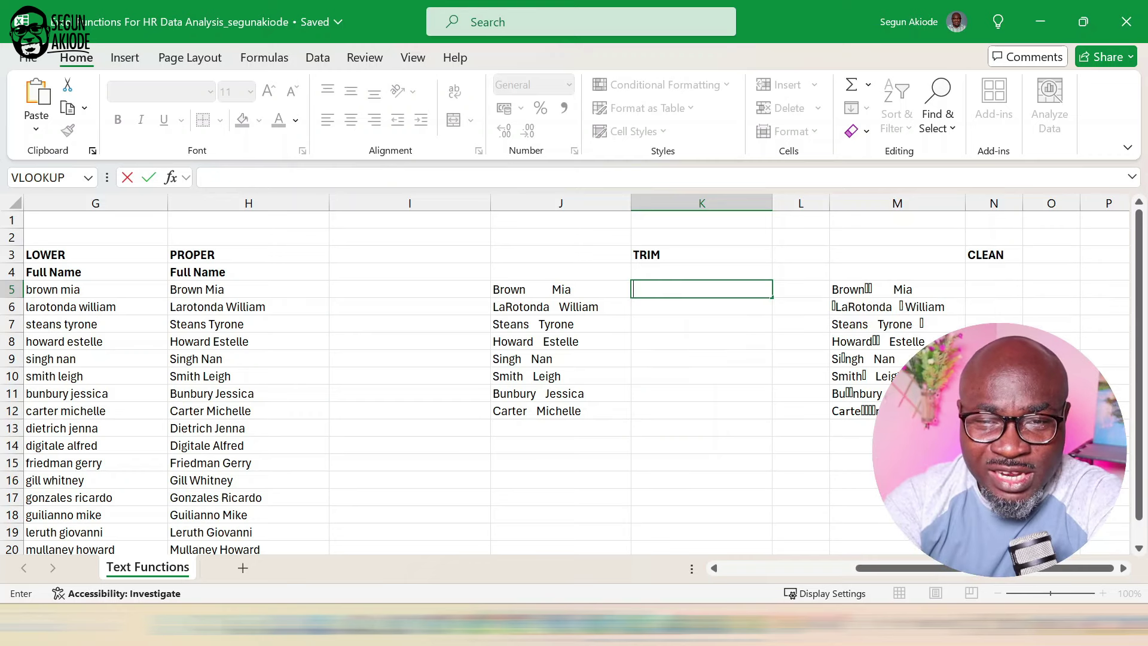
{"action": "left_click", "coordinate": [521, 287]}
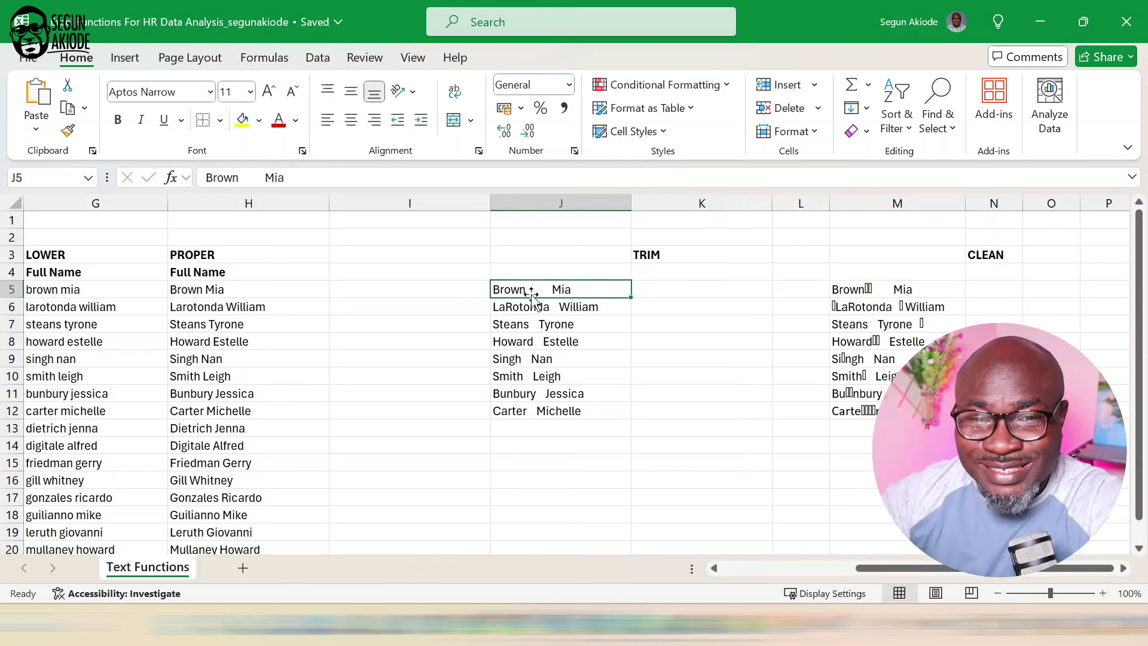
{"action": "double_click", "coordinate": [549, 290]}
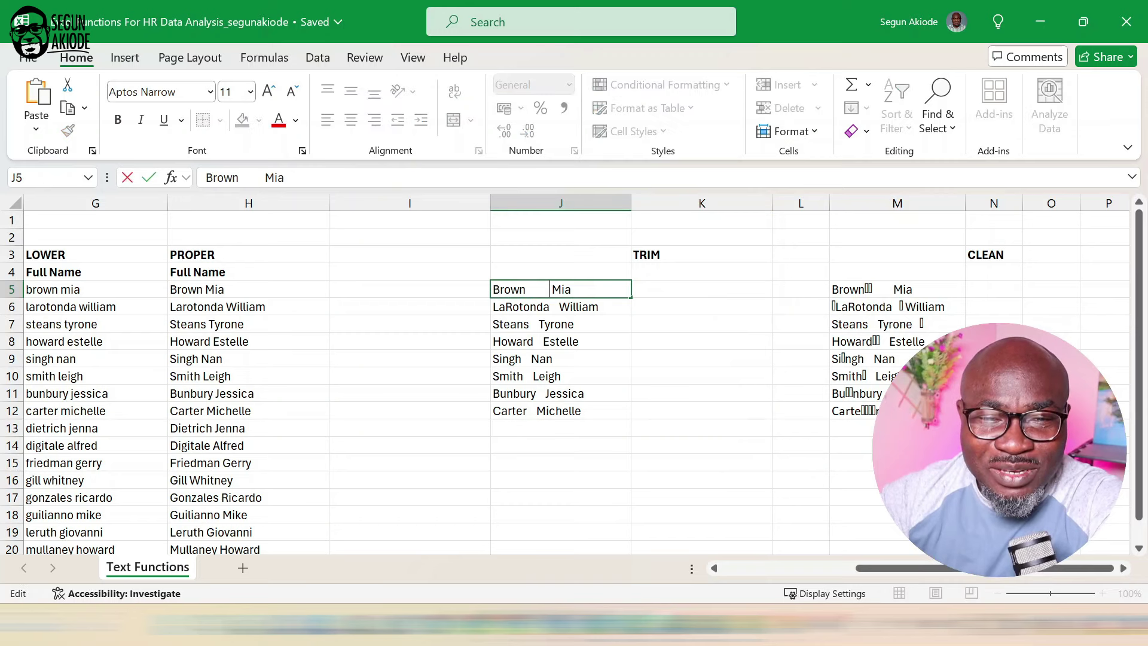
{"action": "key", "text": "BackSpace"}
{"action": "key", "text": "BackSpace"}
{"action": "key", "text": "BackSpace"}
{"action": "key", "text": "BackSpace"}
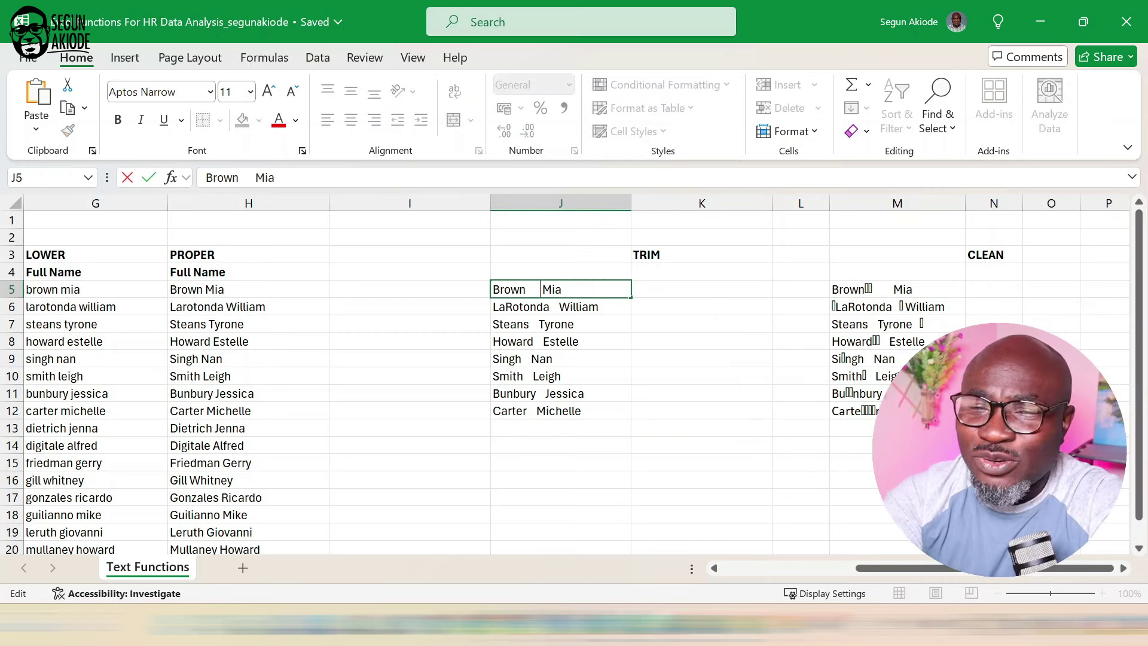
{"action": "key", "text": "Return"}
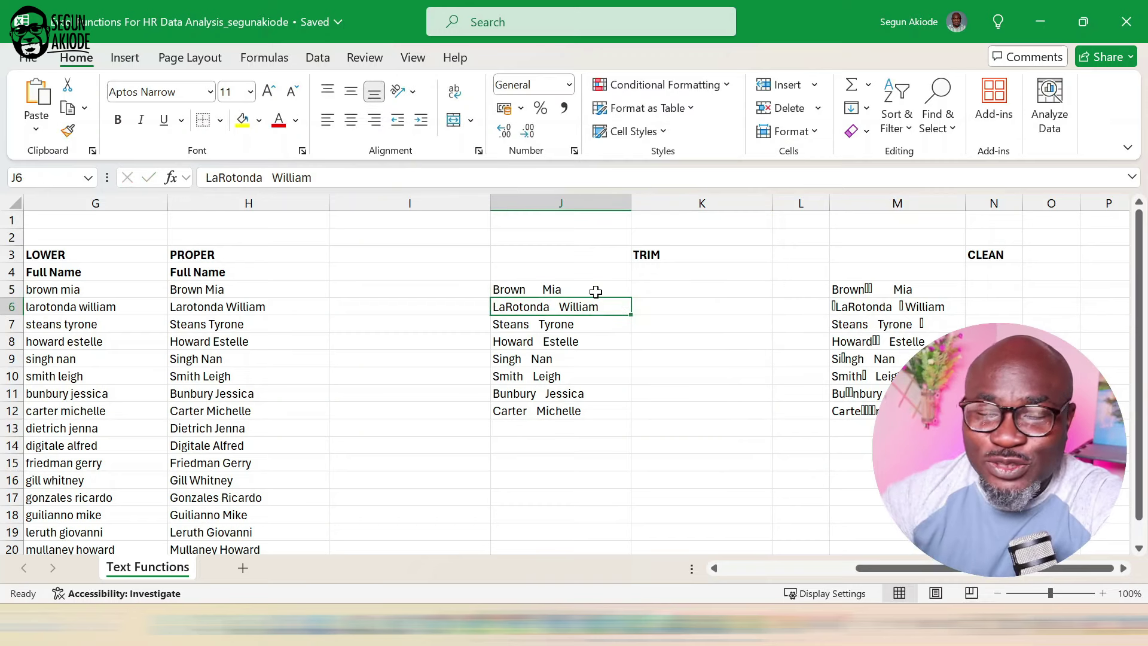
{"action": "key", "text": "ctrl+z"}
Enter =TRIM(J5) in K5 and fill it down to K12.
{"action": "left_click", "coordinate": [674, 288]}
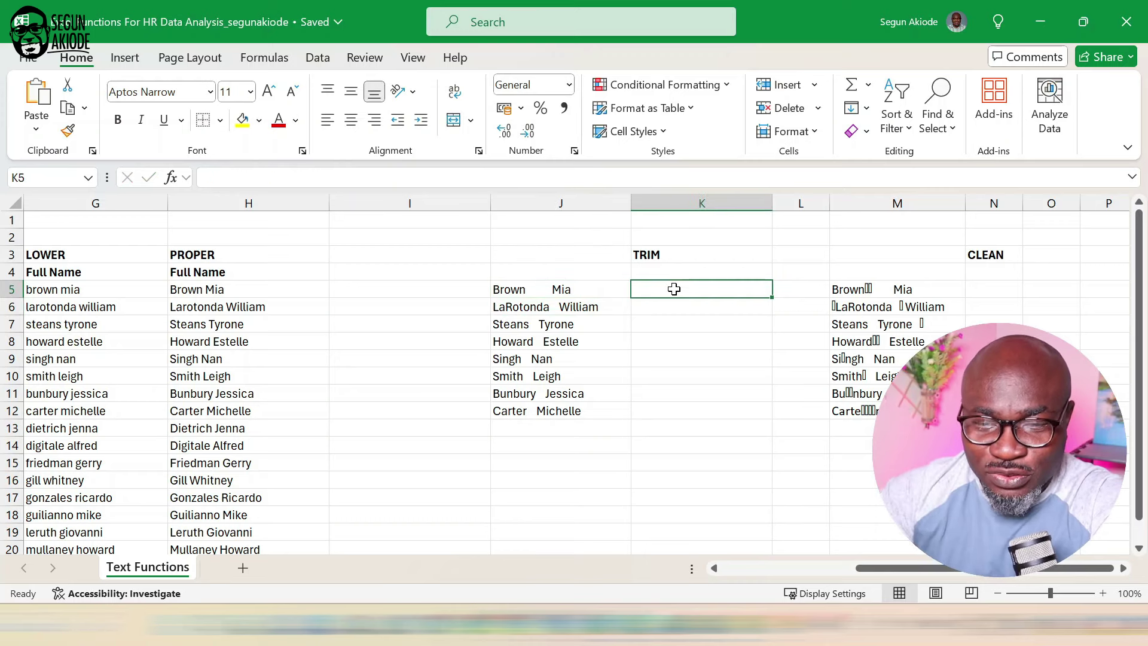
{"action": "type", "text": "=tr"}
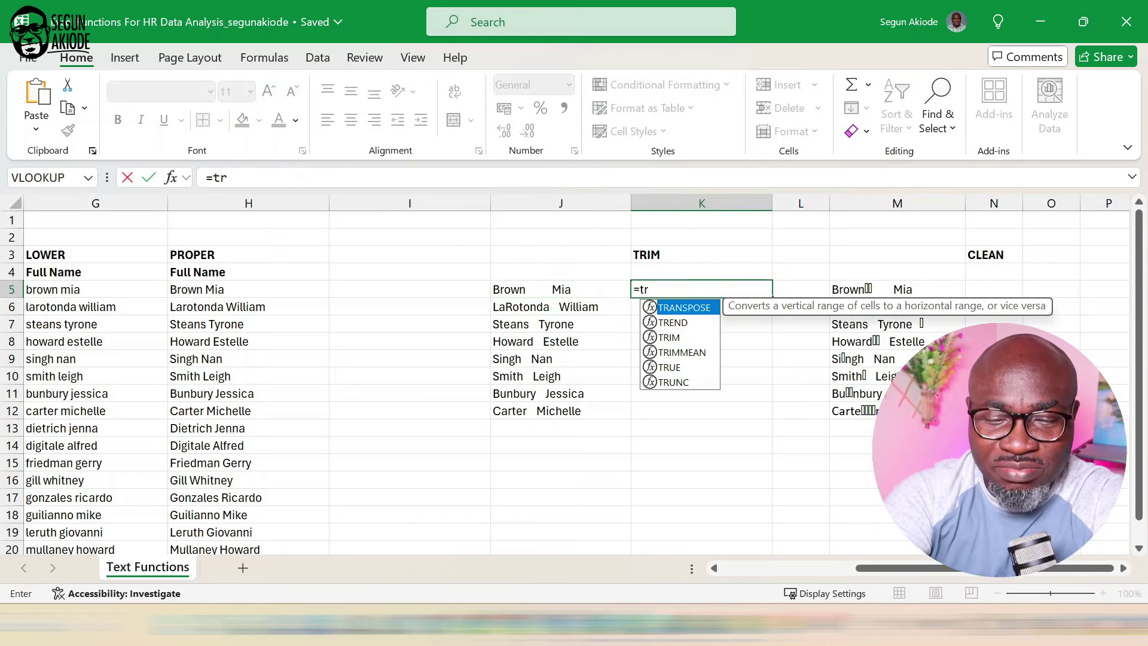
{"action": "type", "text": "im("}
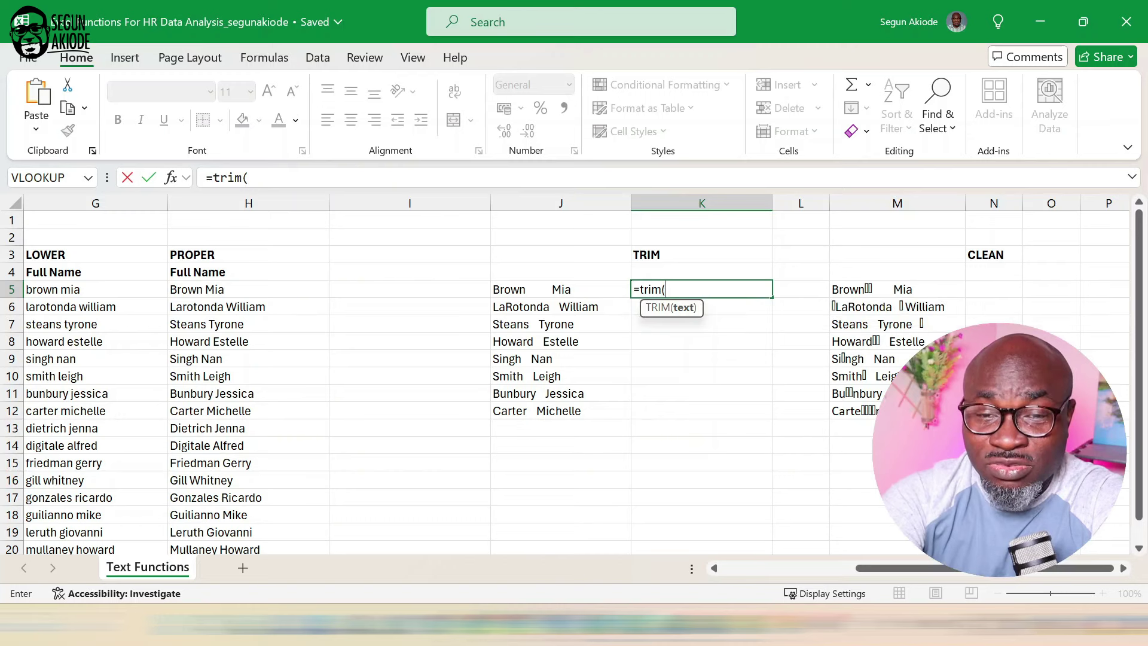
{"action": "left_click", "coordinate": [593, 292]}
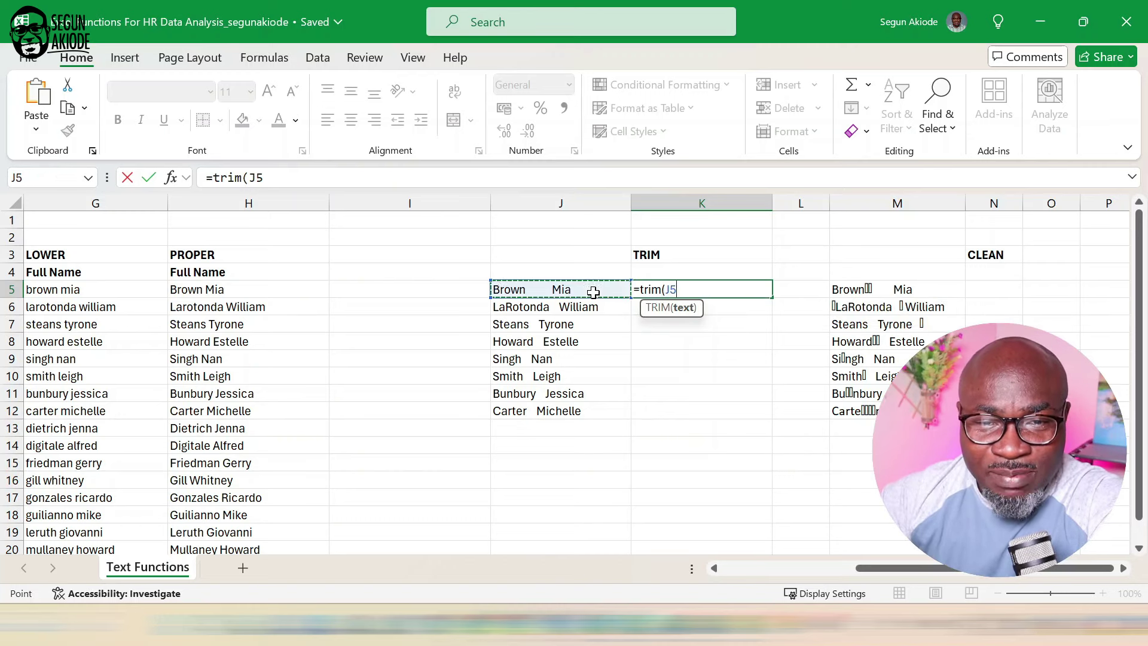
{"action": "key", "text": "Return"}
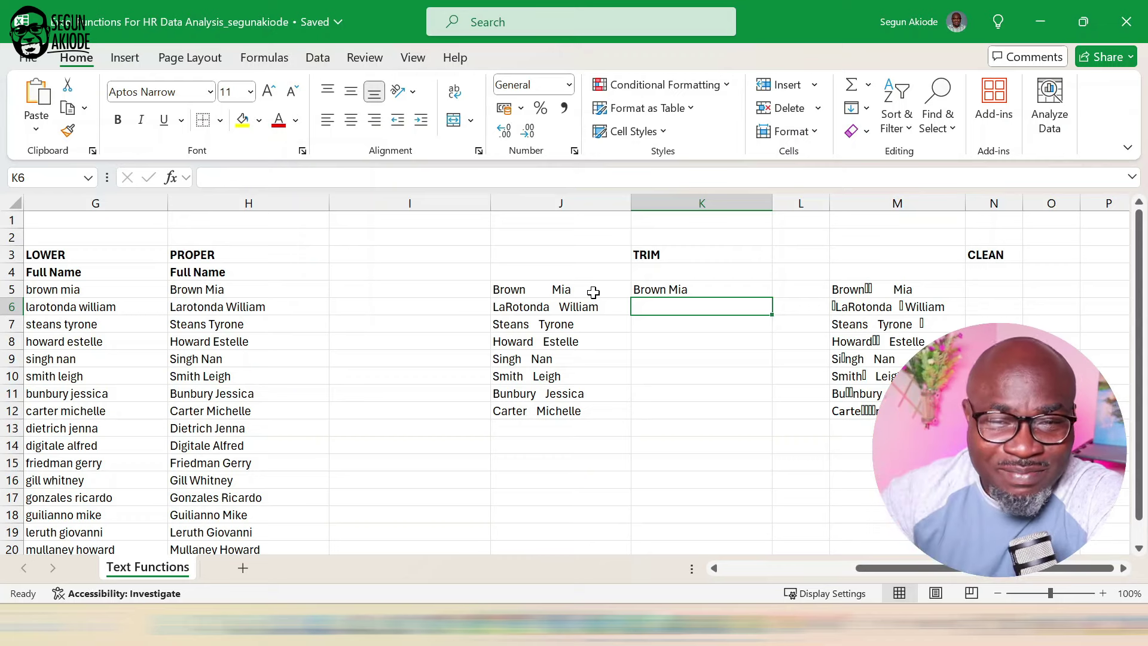
{"action": "left_click", "coordinate": [745, 290]}
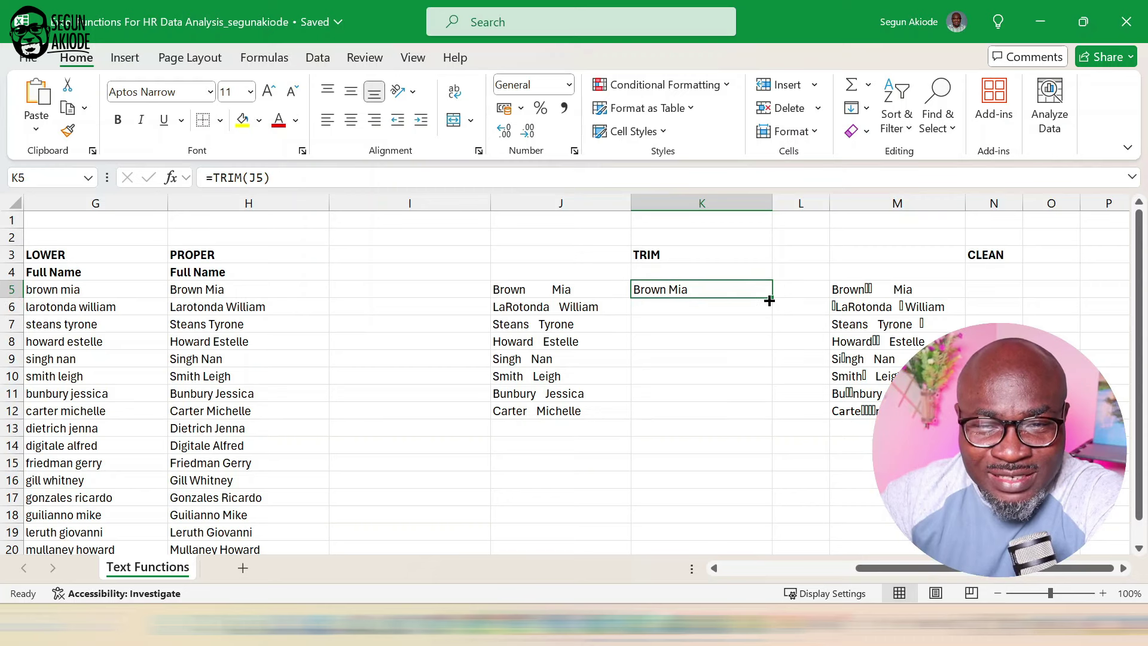
{"action": "double_click", "coordinate": [769, 300]}
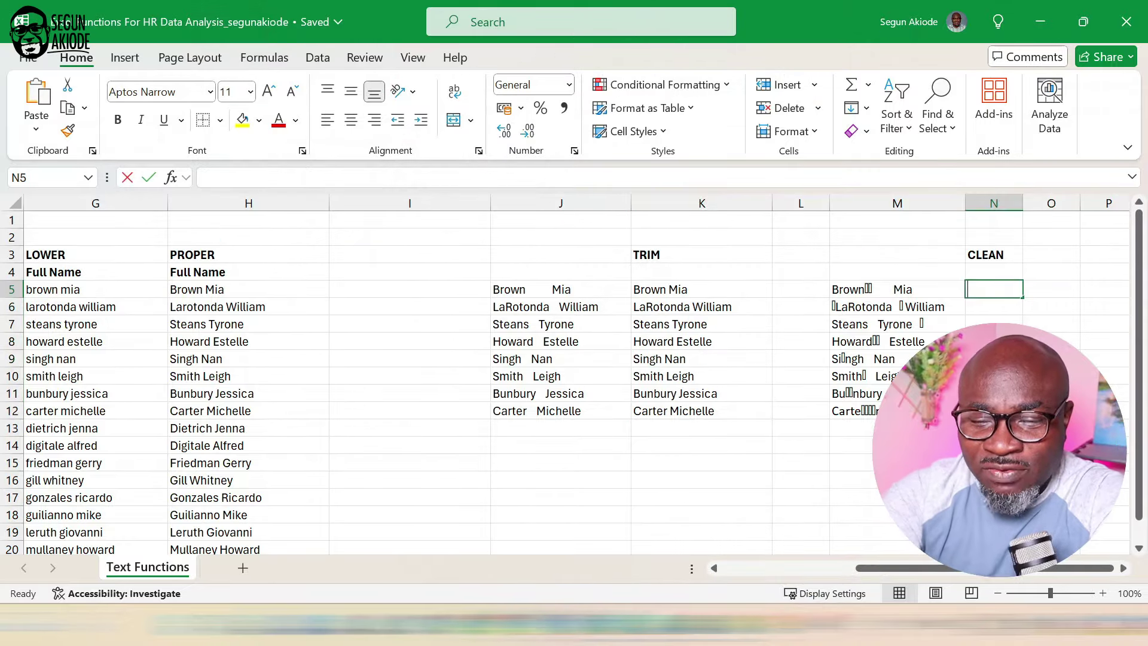
Enter =CLEAN(M5) in N5 to strip non-printing characters from the M5 name.
{"action": "type", "text": "="}
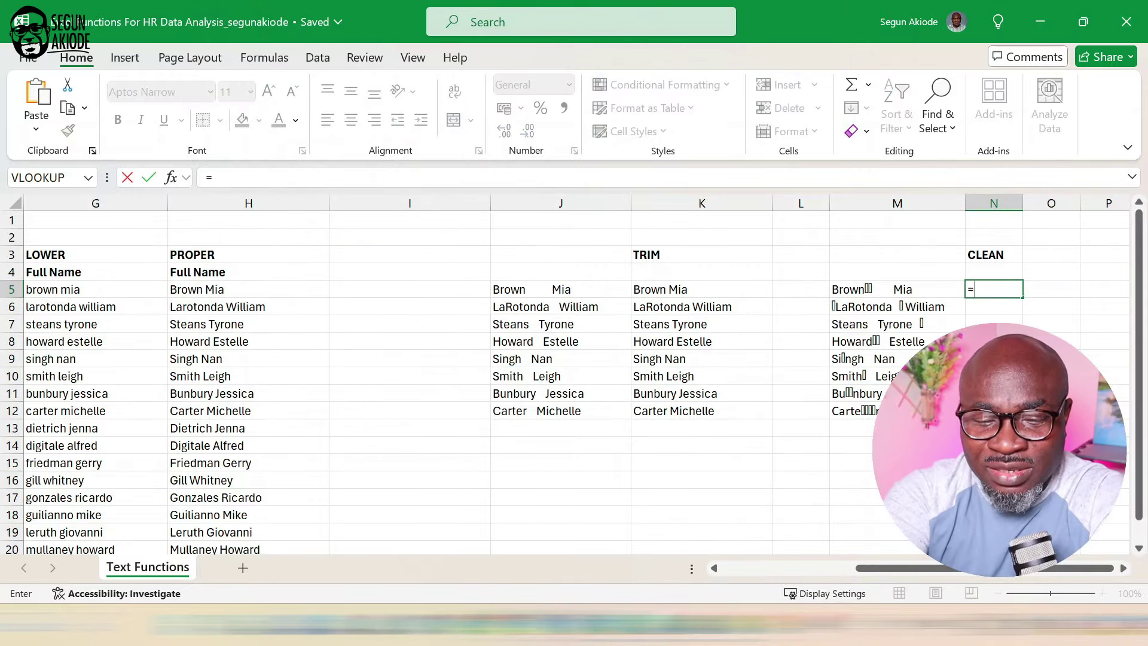
{"action": "key", "text": "BackSpace"}
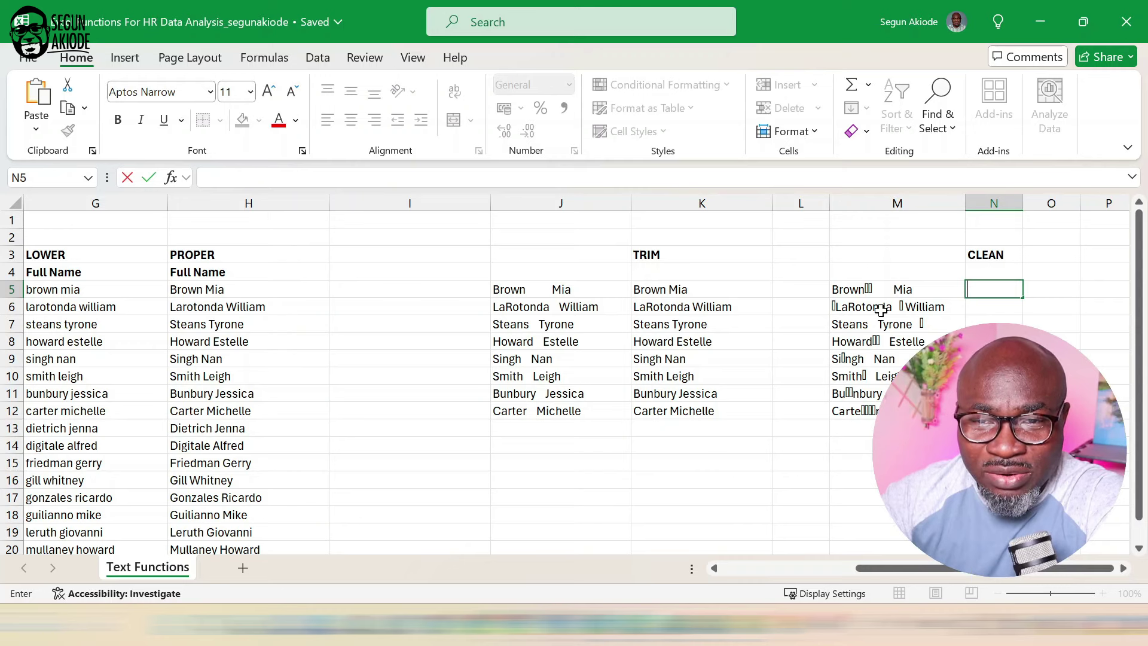
{"action": "left_click", "coordinate": [883, 291]}
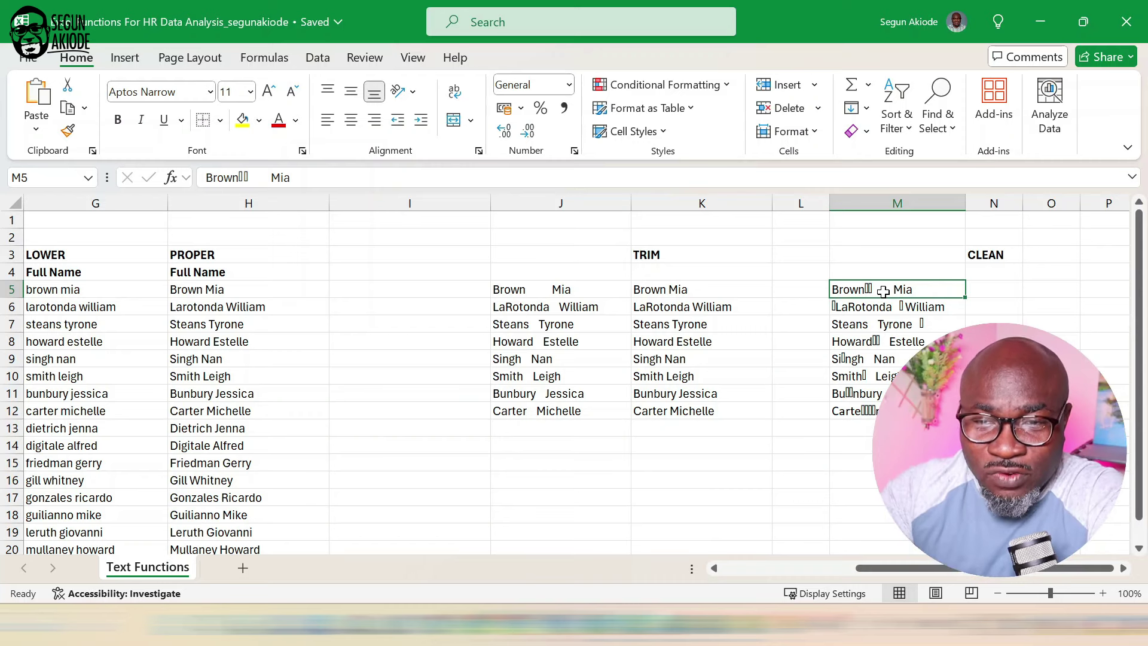
{"action": "left_click", "coordinate": [989, 291]}
{"action": "type", "text": "="}
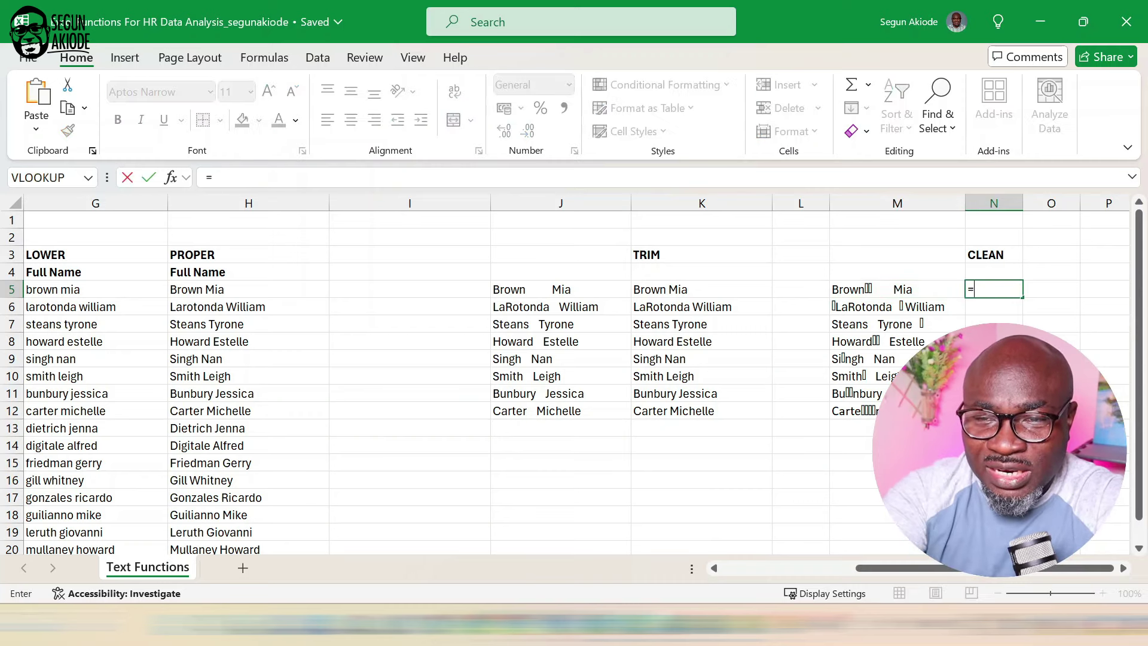
{"action": "type", "text": "cle"}
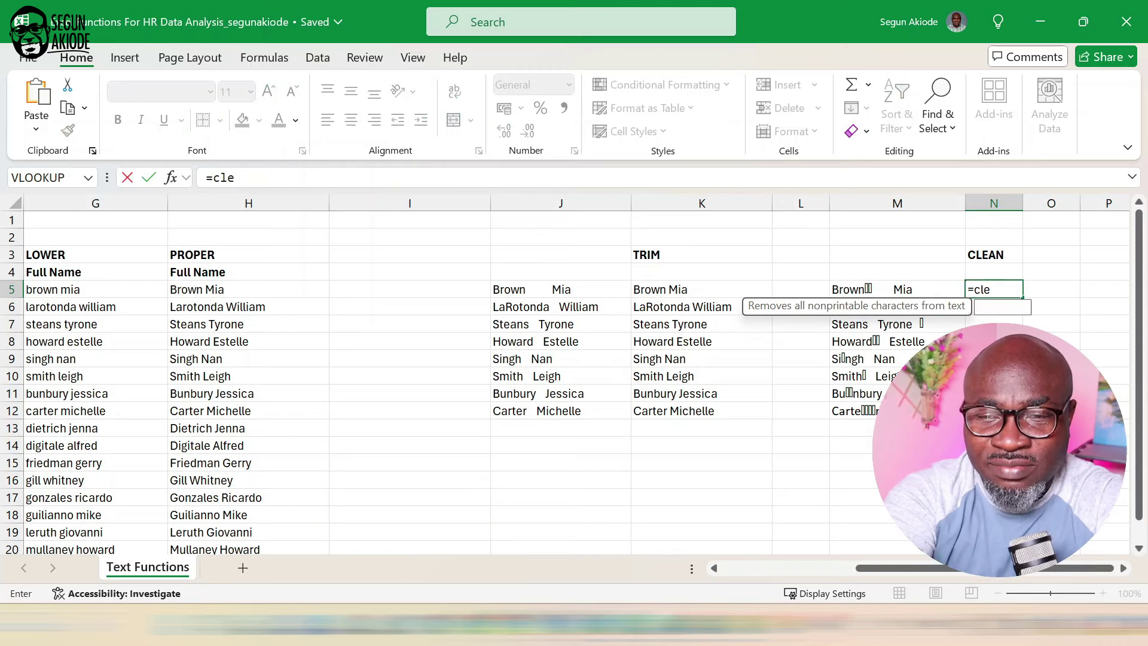
{"action": "type", "text": "an"}
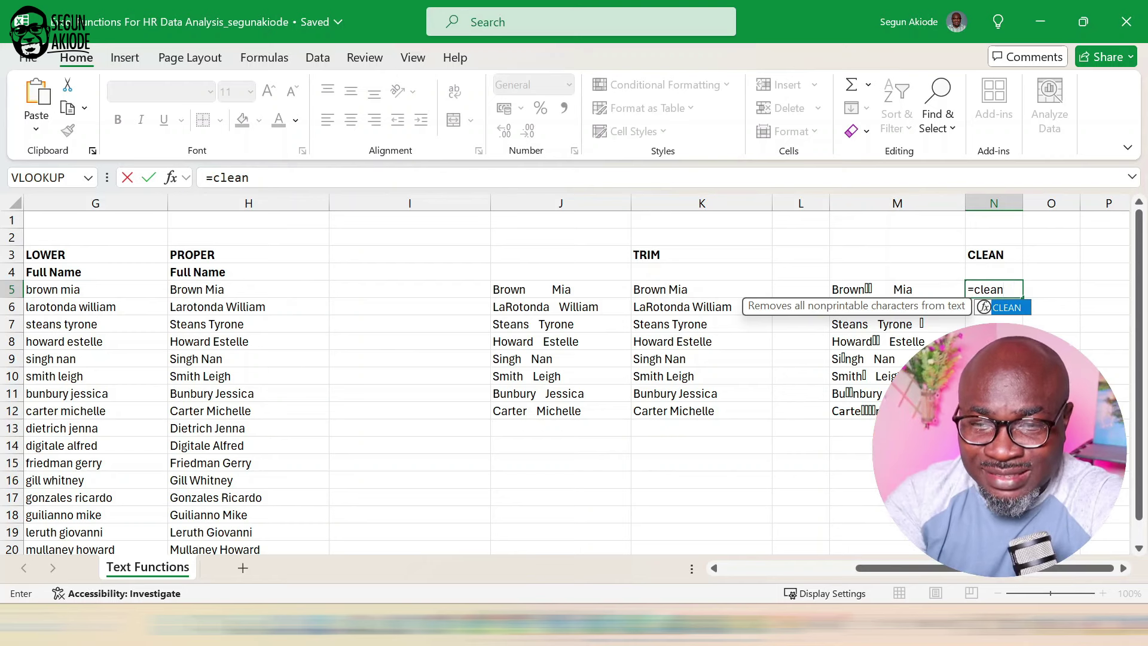
{"action": "type", "text": "("}
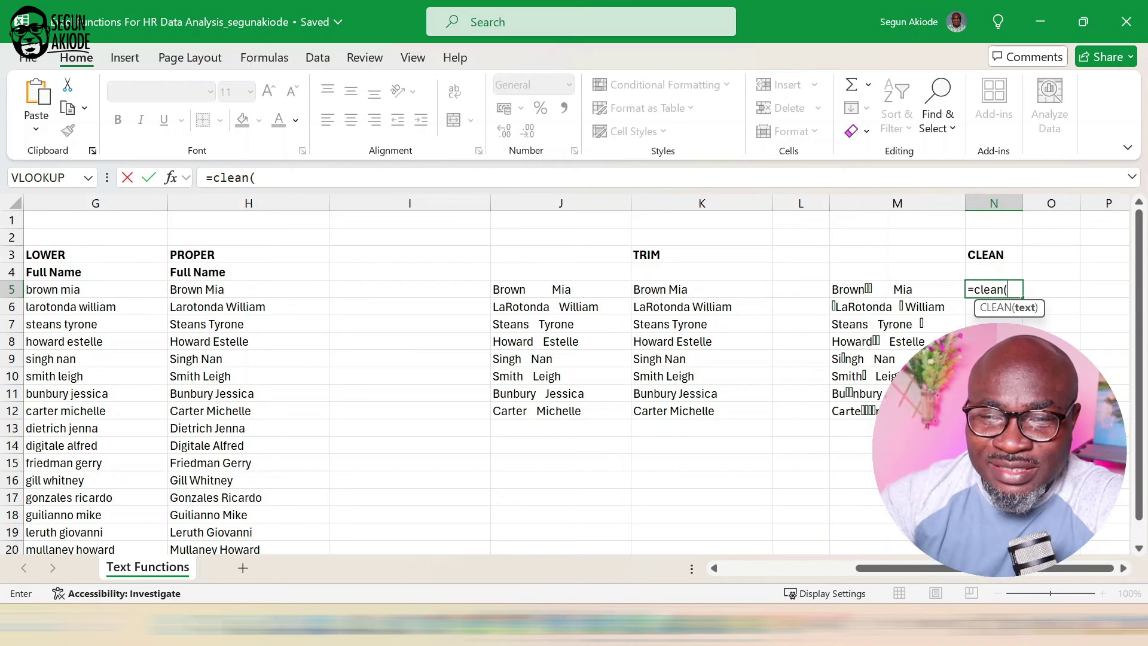
{"action": "left_click", "coordinate": [951, 287]}
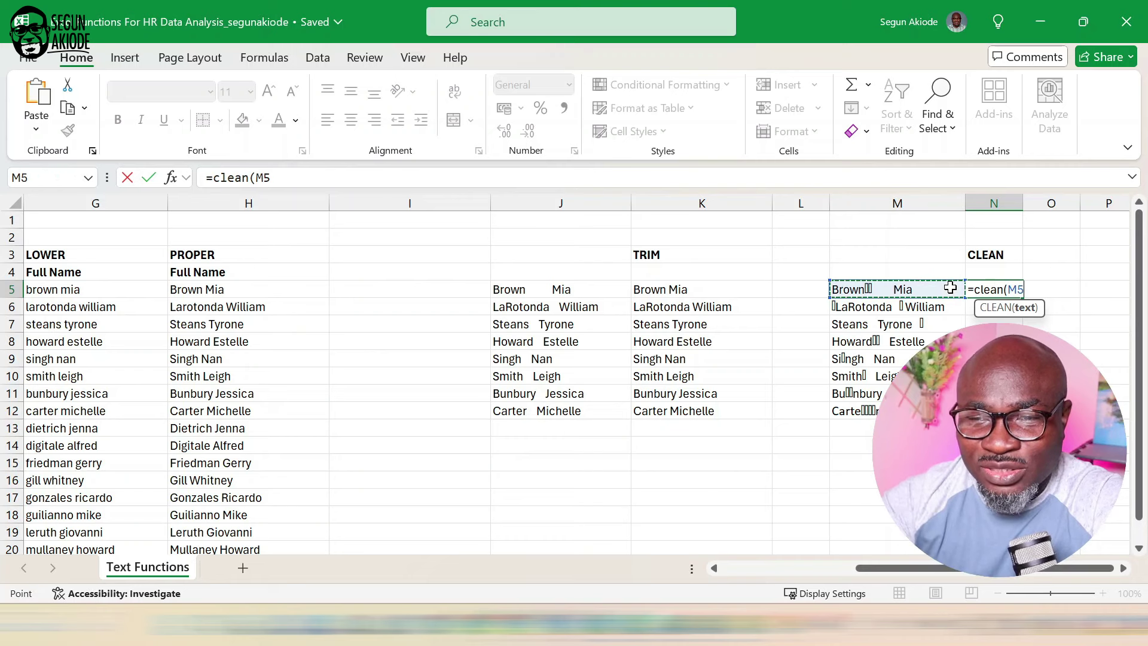
{"action": "type", "text": ")"}
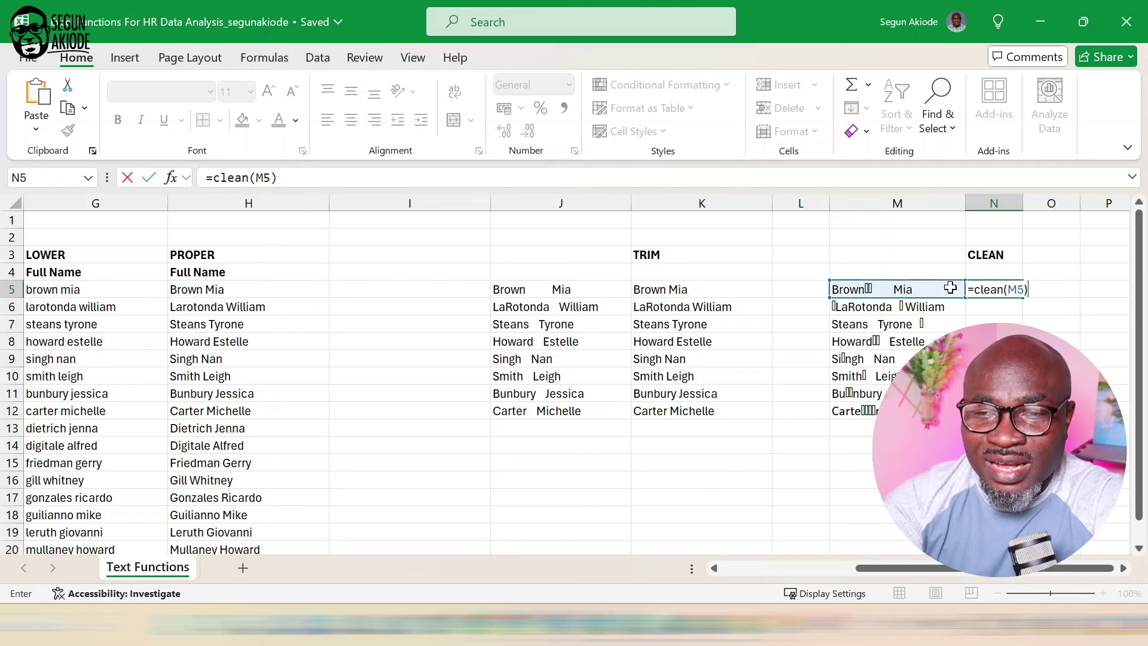
{"action": "key", "text": "Return"}
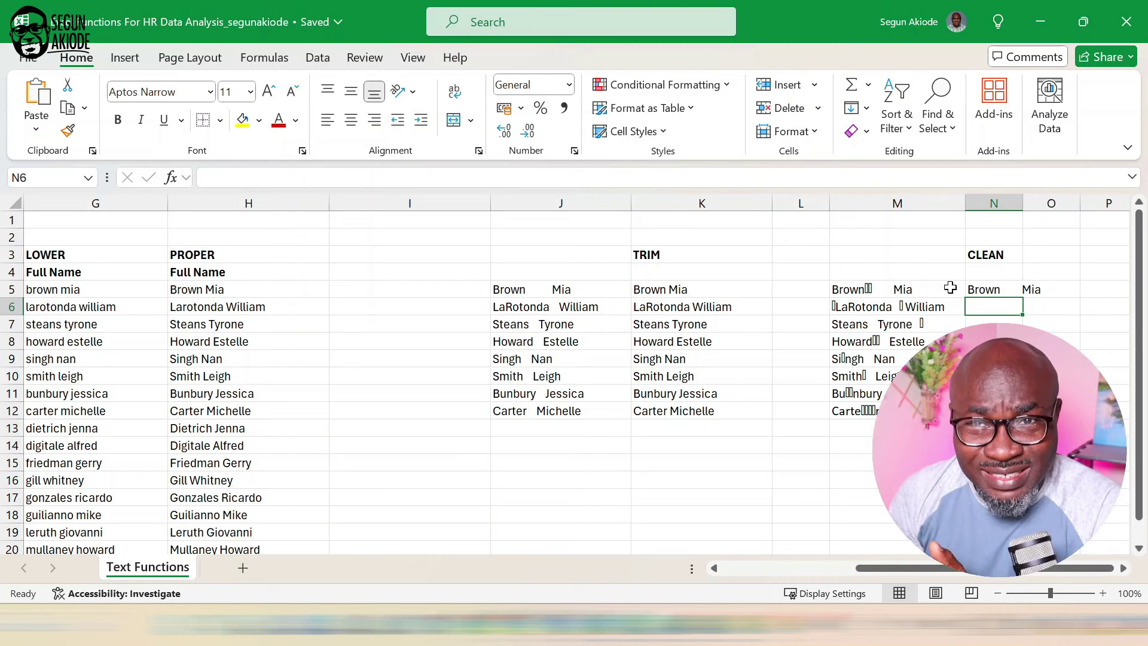
Fill the CLEAN formula down to N12 and autofit column N to the names.
{"action": "left_click", "coordinate": [1008, 290]}
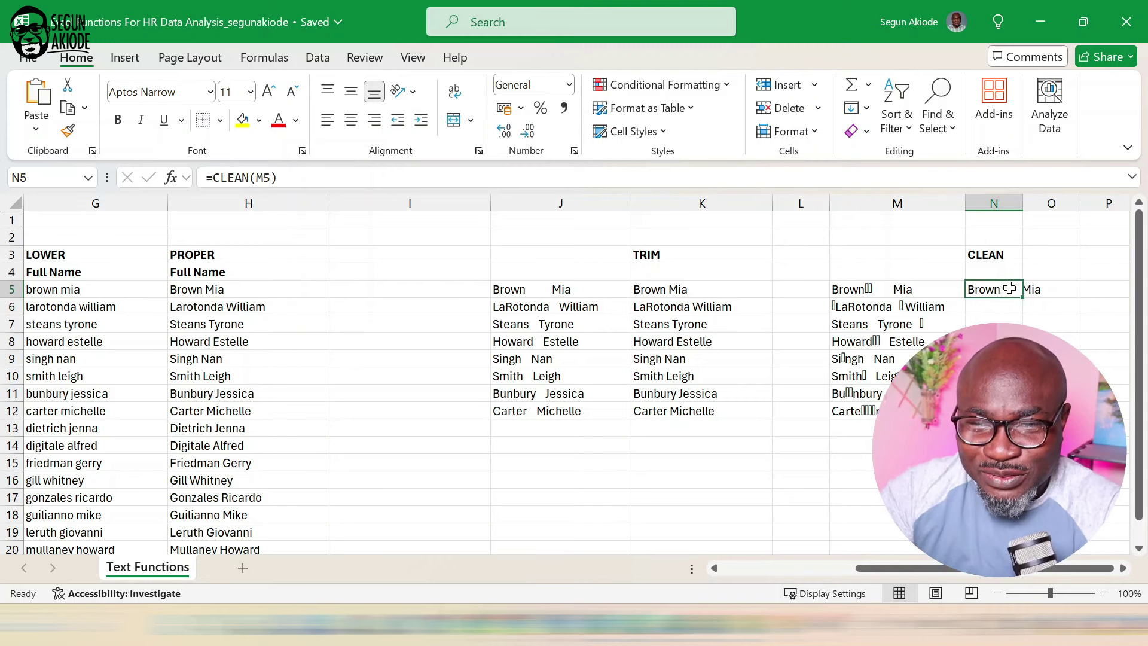
{"action": "double_click", "coordinate": [1023, 298]}
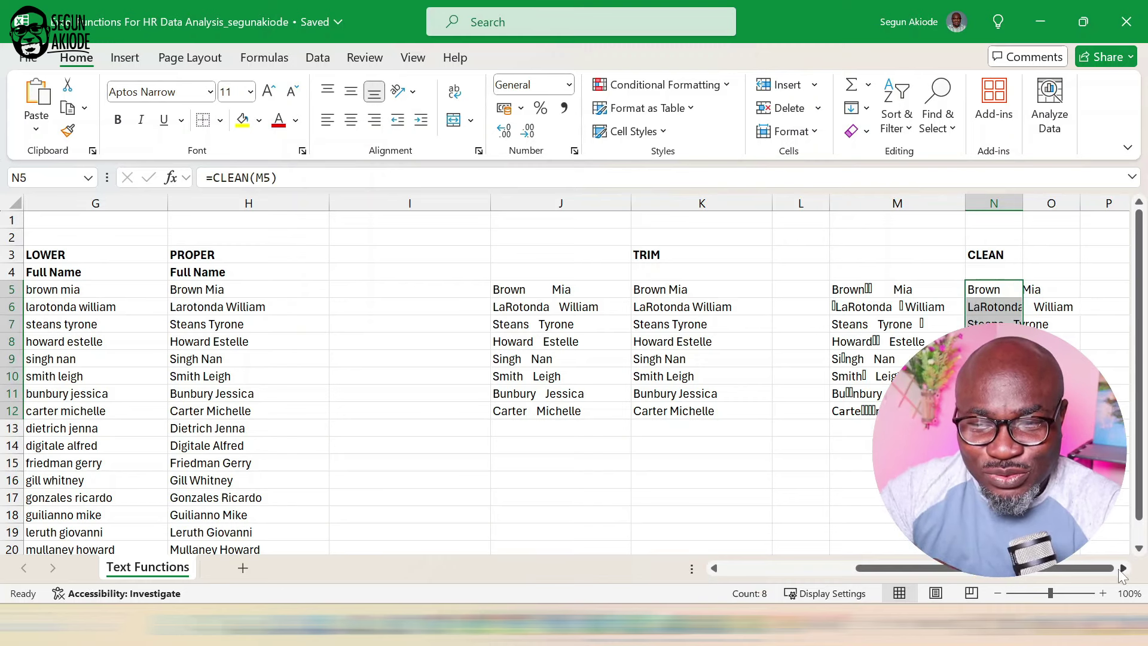
{"action": "left_click", "coordinate": [1123, 568]}
{"action": "left_click", "coordinate": [1124, 568]}
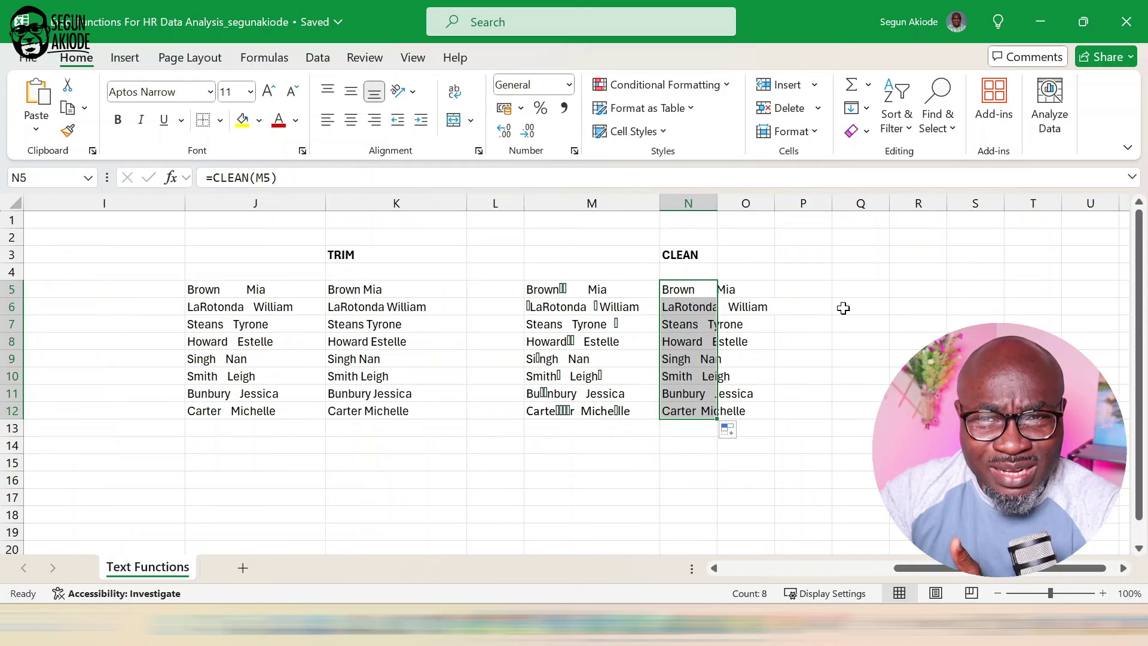
{"action": "left_click", "coordinate": [758, 270]}
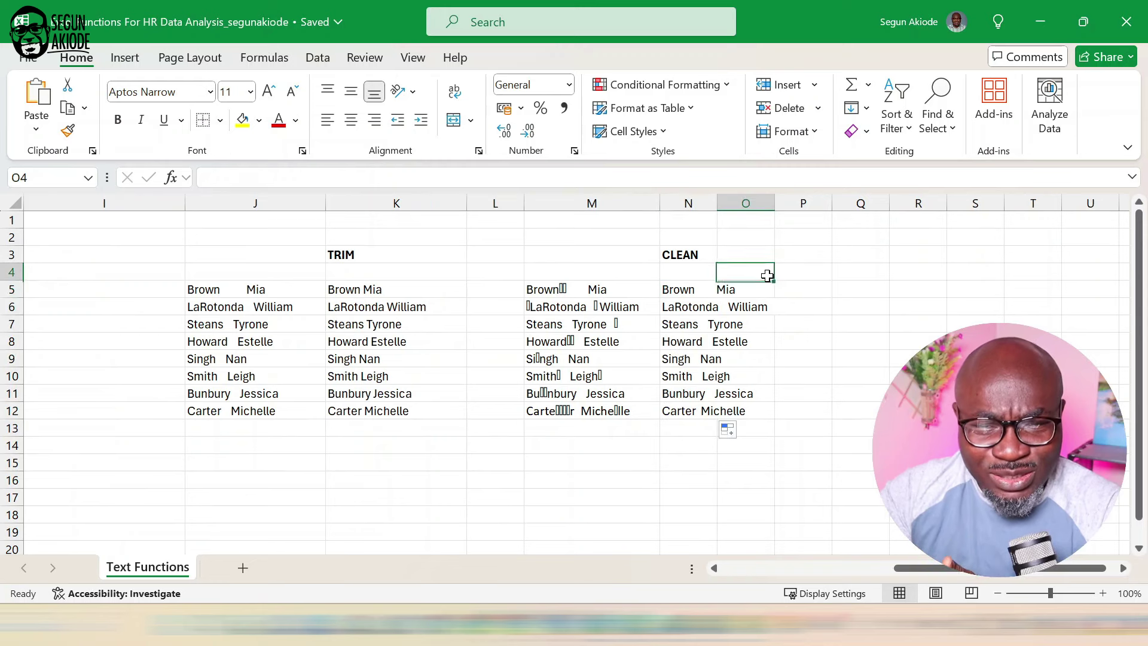
{"action": "double_click", "coordinate": [717, 202]}
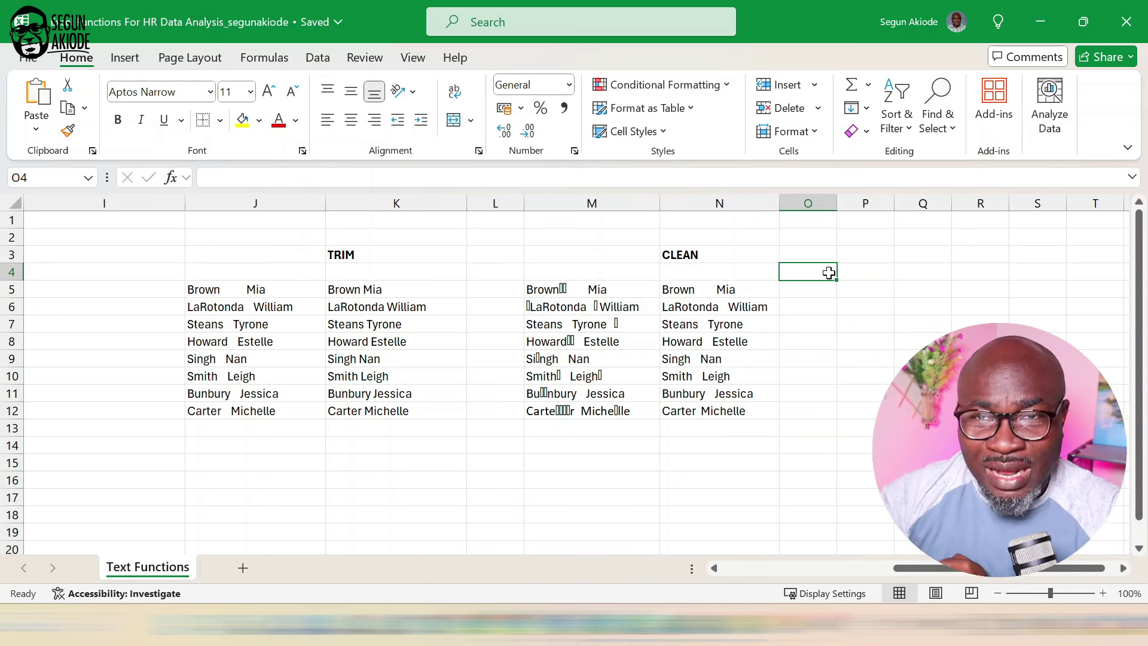
{"action": "double_click", "coordinate": [737, 289]}
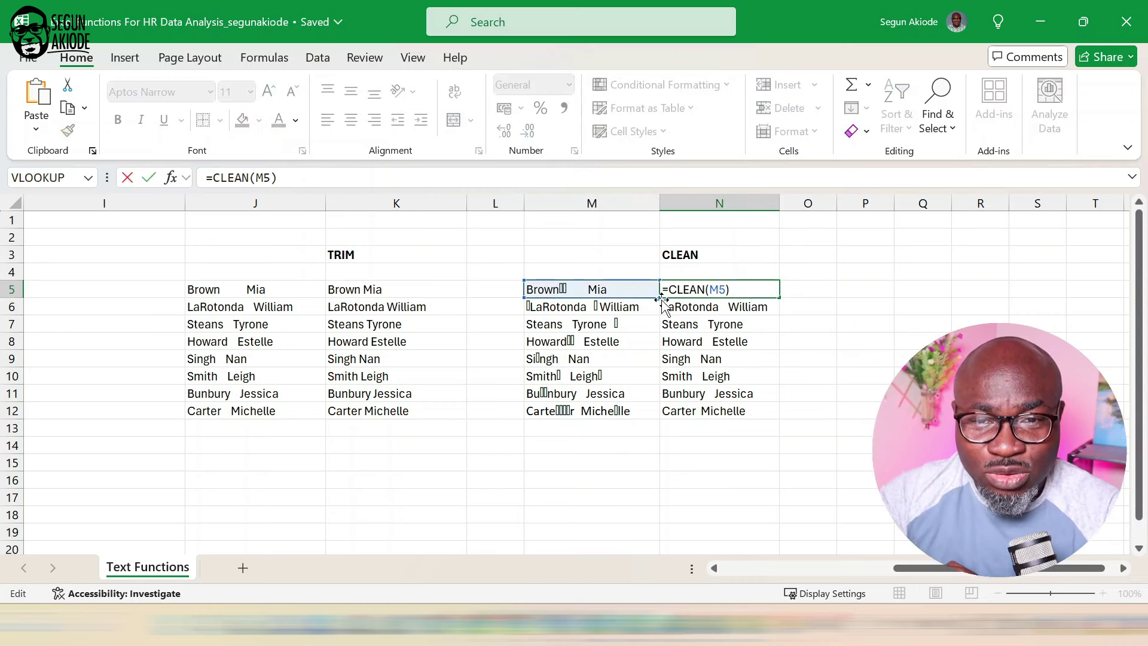
{"action": "key", "text": "Return"}
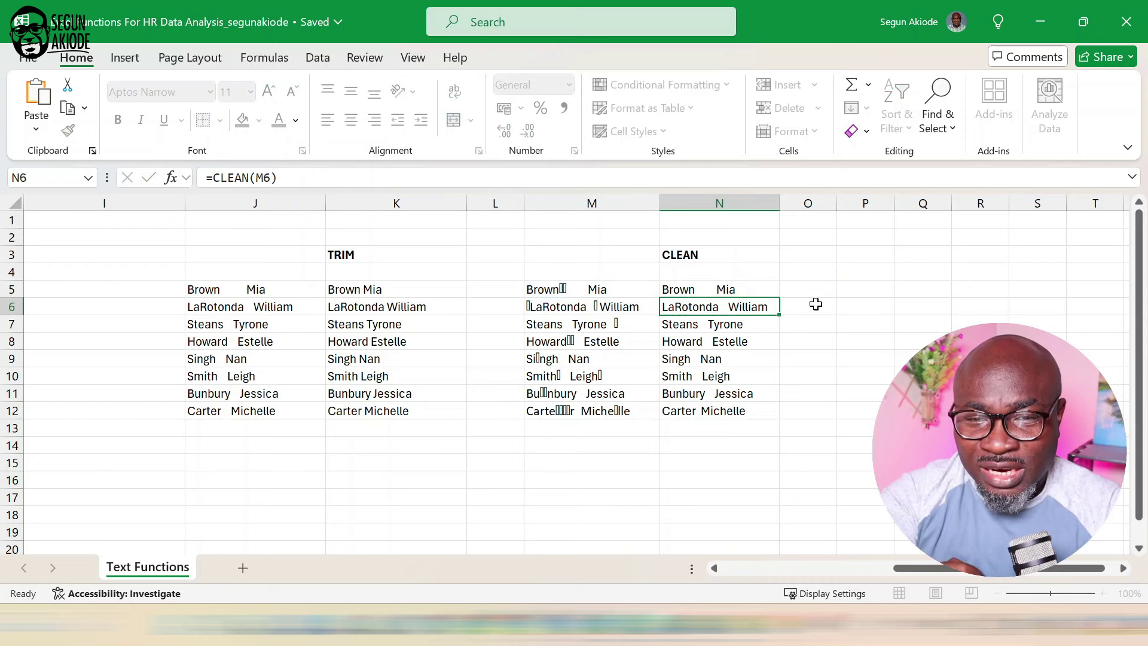
{"action": "left_click", "coordinate": [804, 293]}
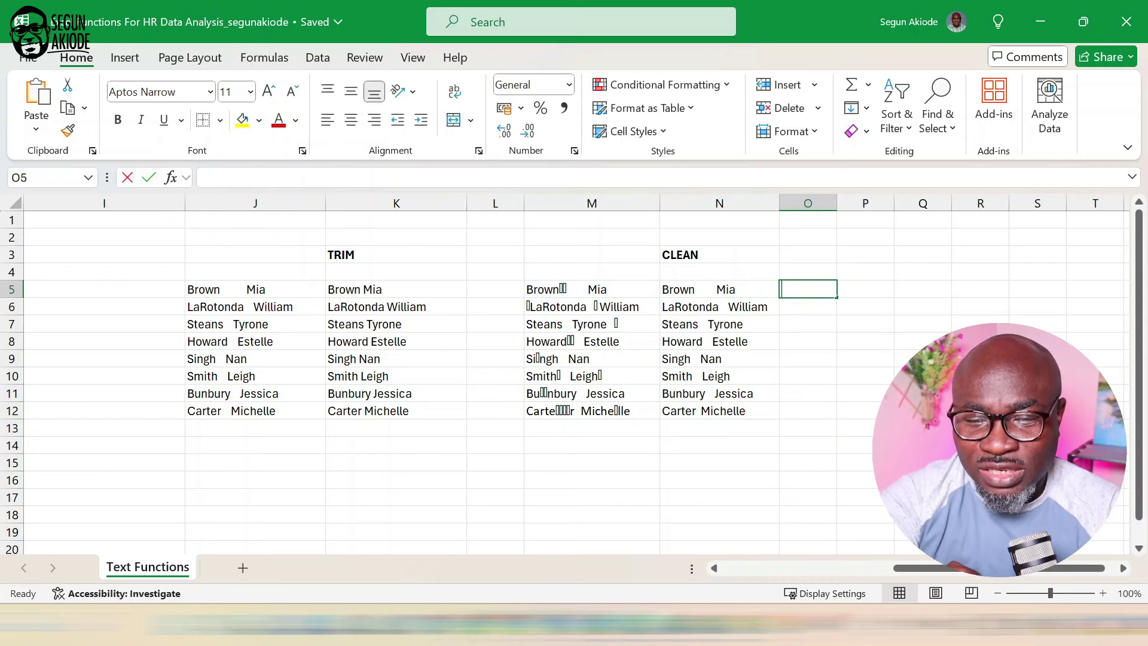
{"action": "type", "text": "=Tr"}
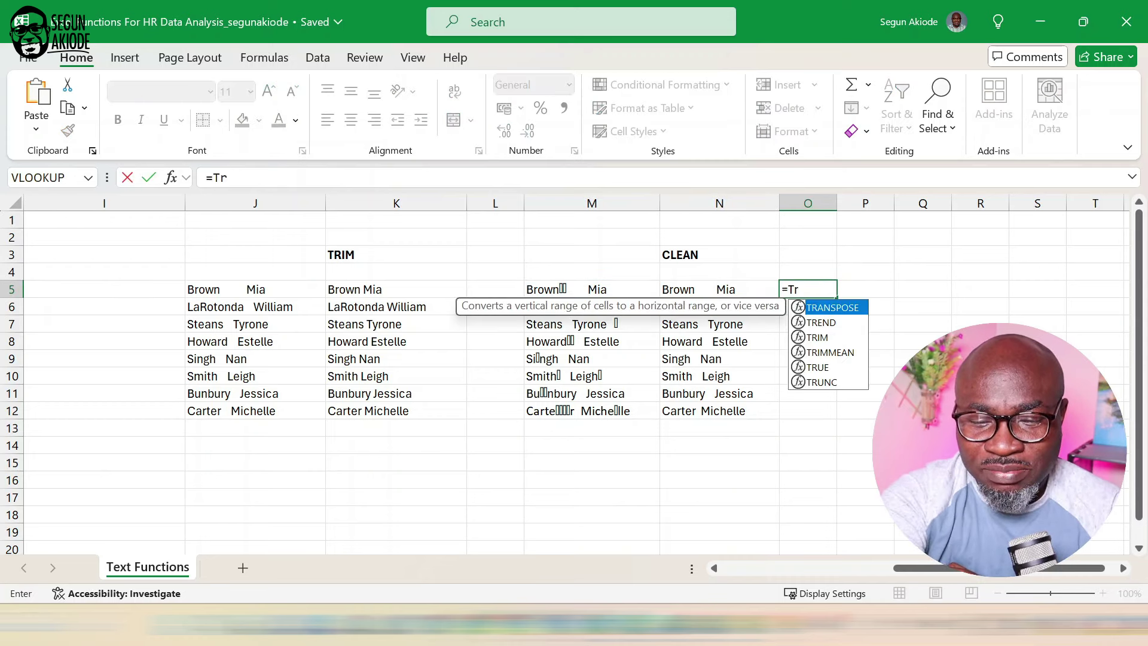
{"action": "type", "text": "im("}
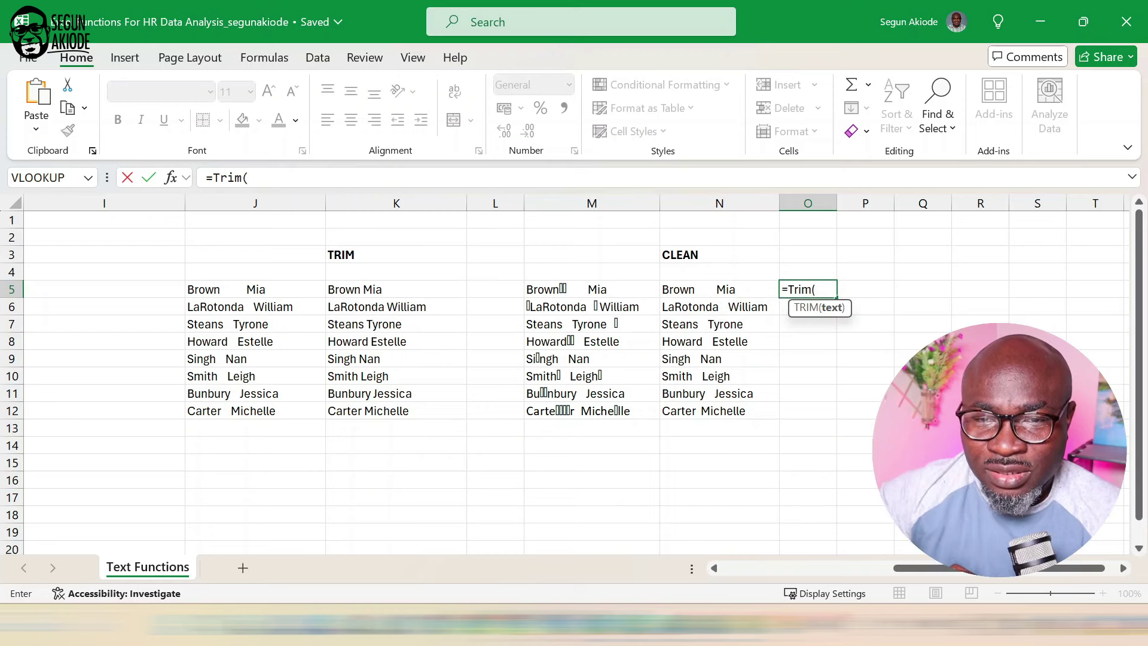
{"action": "left_click", "coordinate": [757, 294]}
{"action": "key", "text": "Return"}
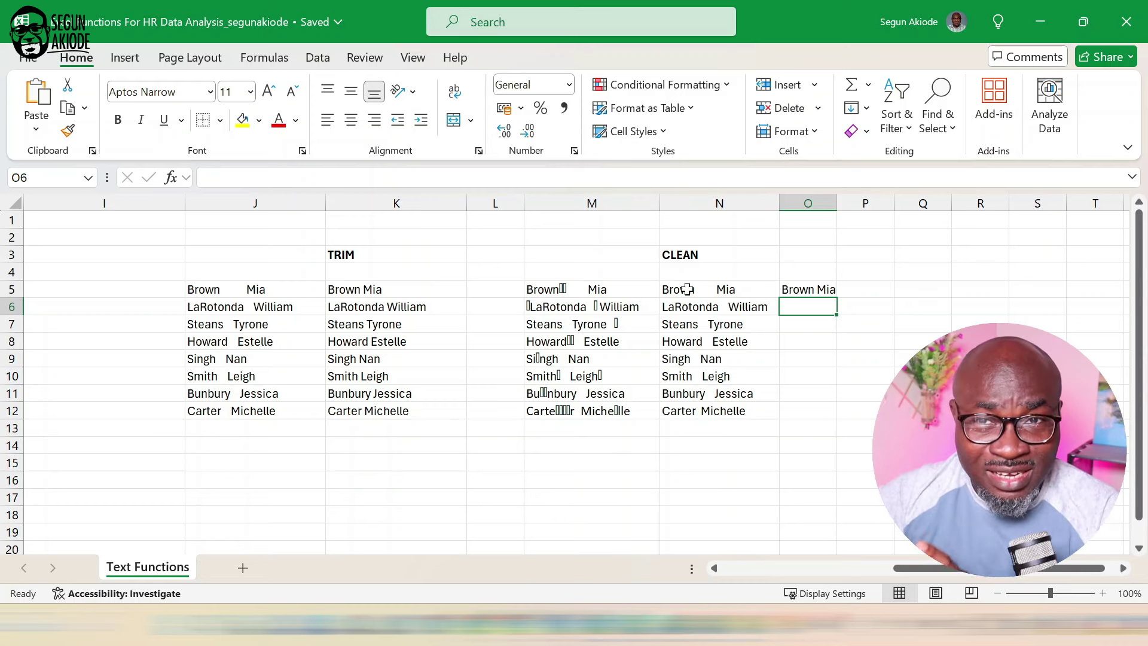
Change N5 to =TRIM(CLEAN(M5)) and fill it down to N12.
{"action": "double_click", "coordinate": [686, 290]}
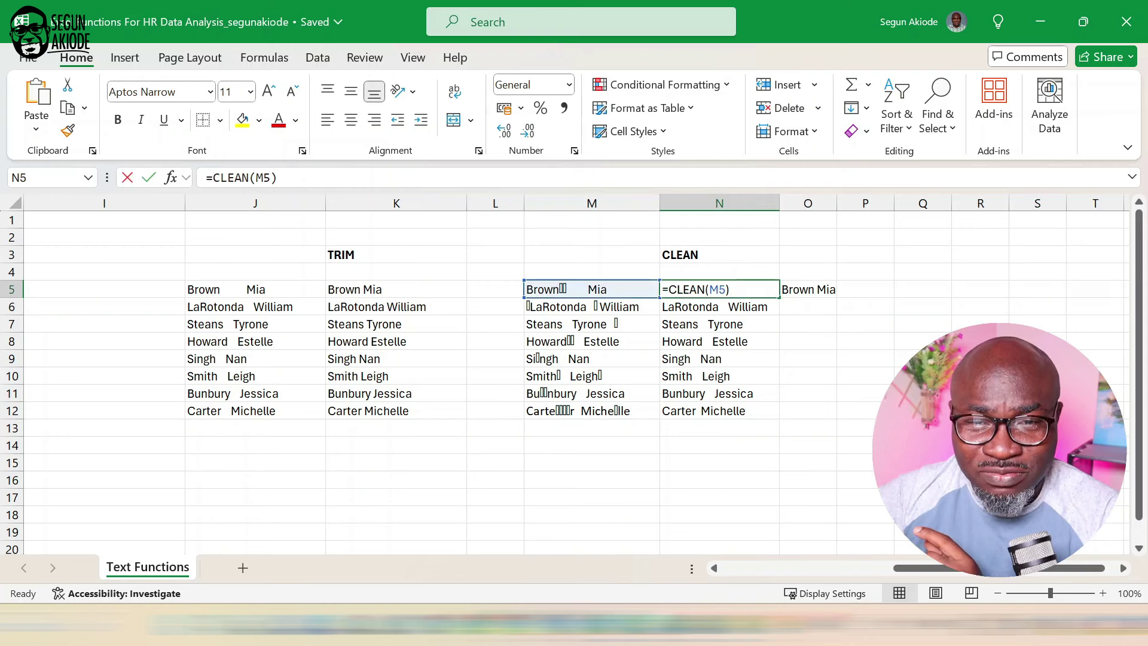
{"action": "key", "text": "End"}
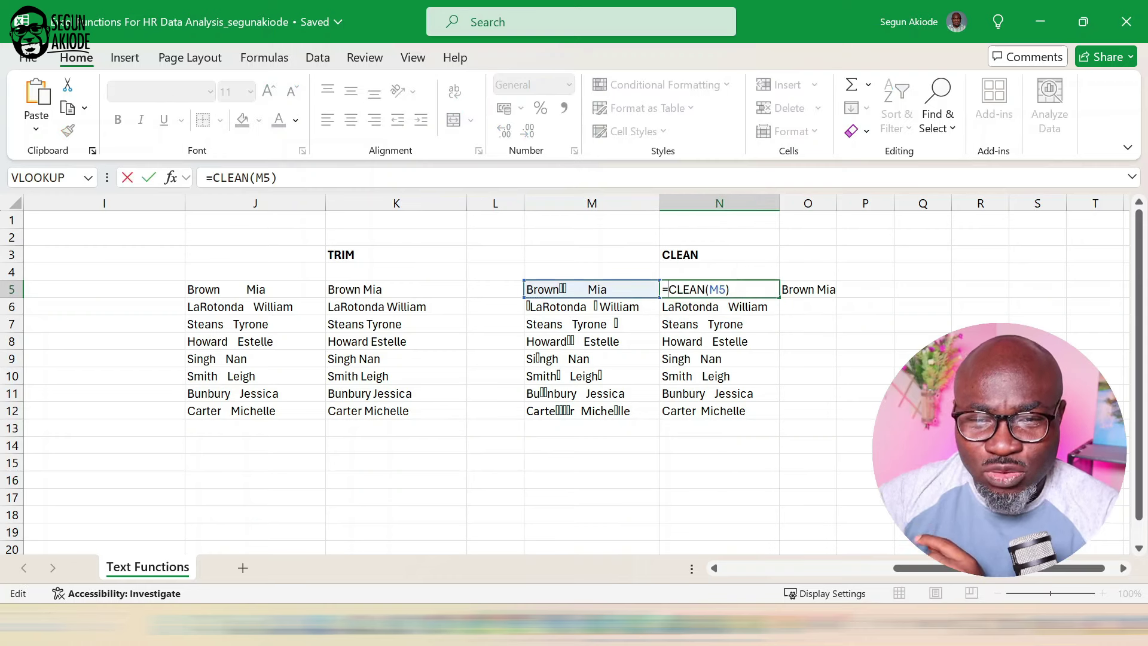
{"action": "type", "text": "Trim"}
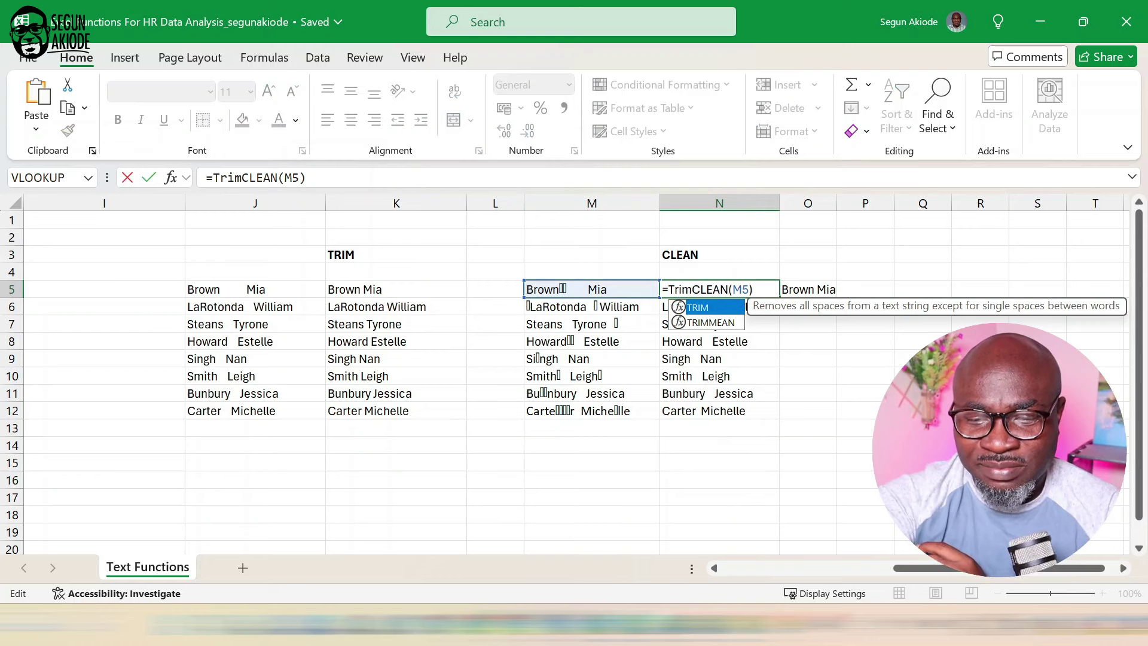
{"action": "key", "text": "BackSpace"}
{"action": "key", "text": "BackSpace"}
{"action": "key", "text": "BackSpace"}
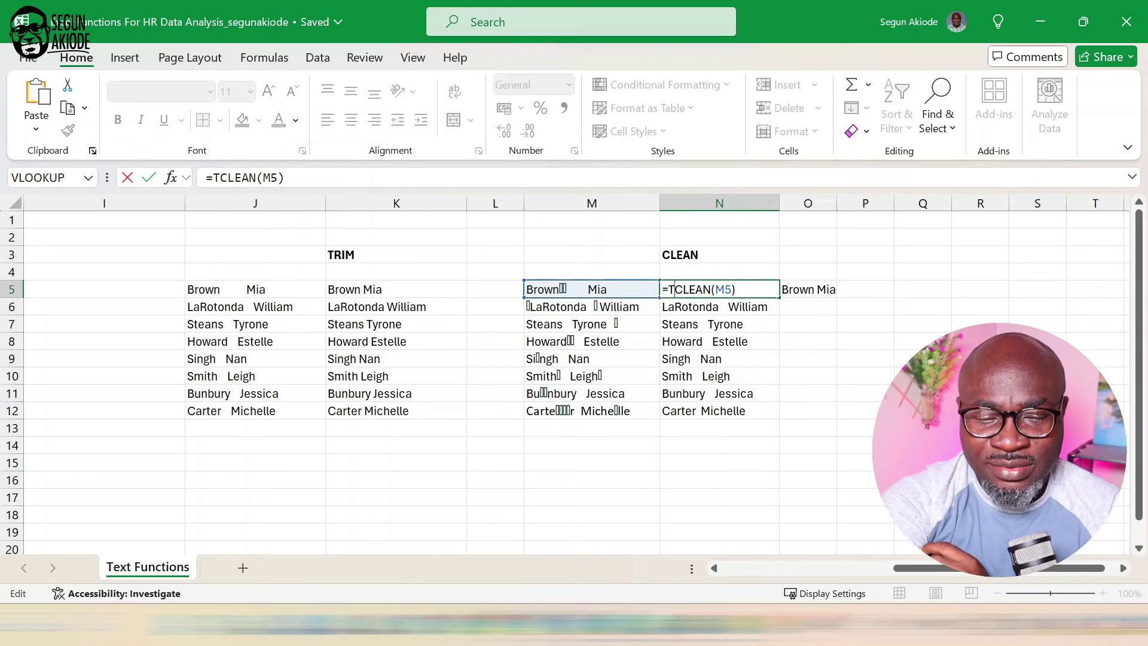
{"action": "type", "text": "rim("}
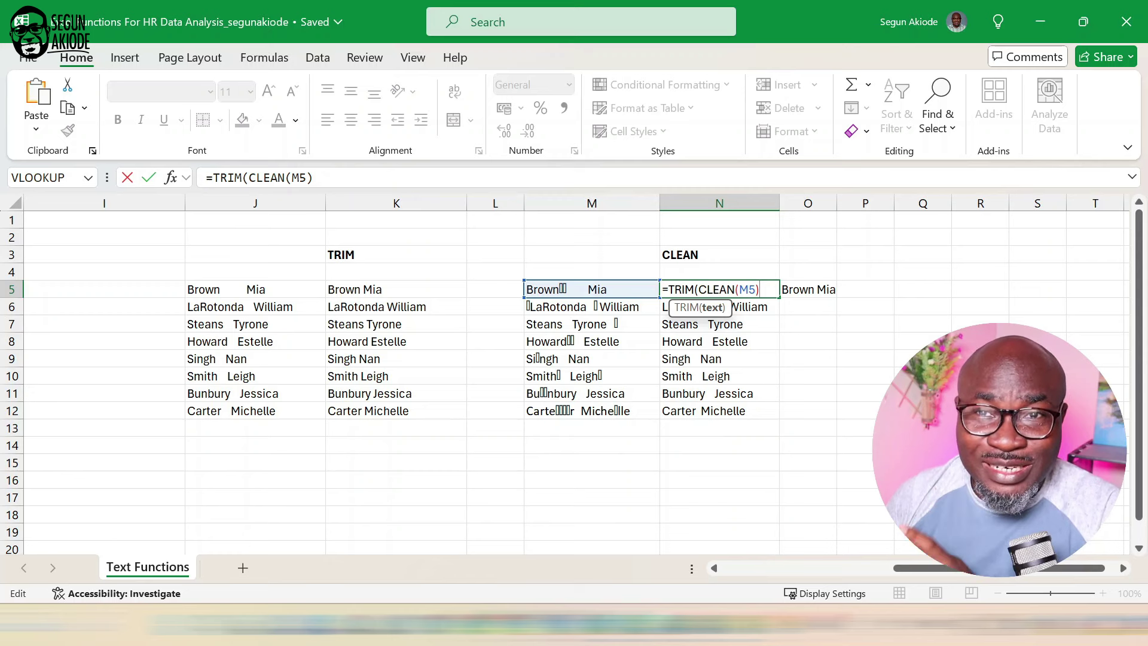
{"action": "type", "text": ")"}
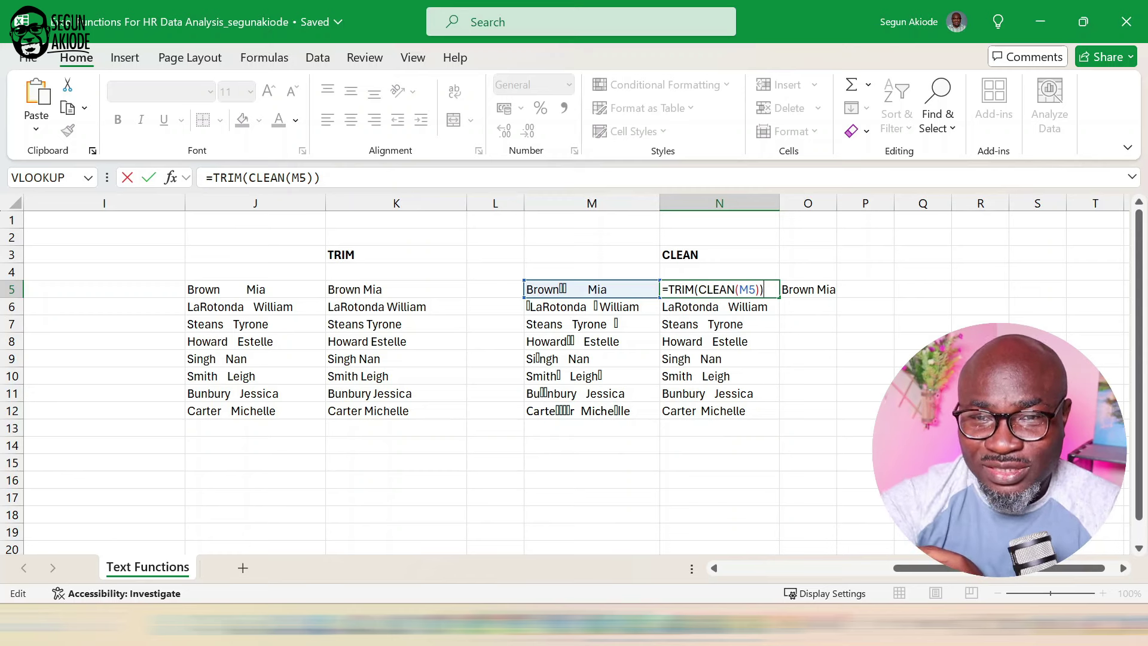
{"action": "key", "text": "Return"}
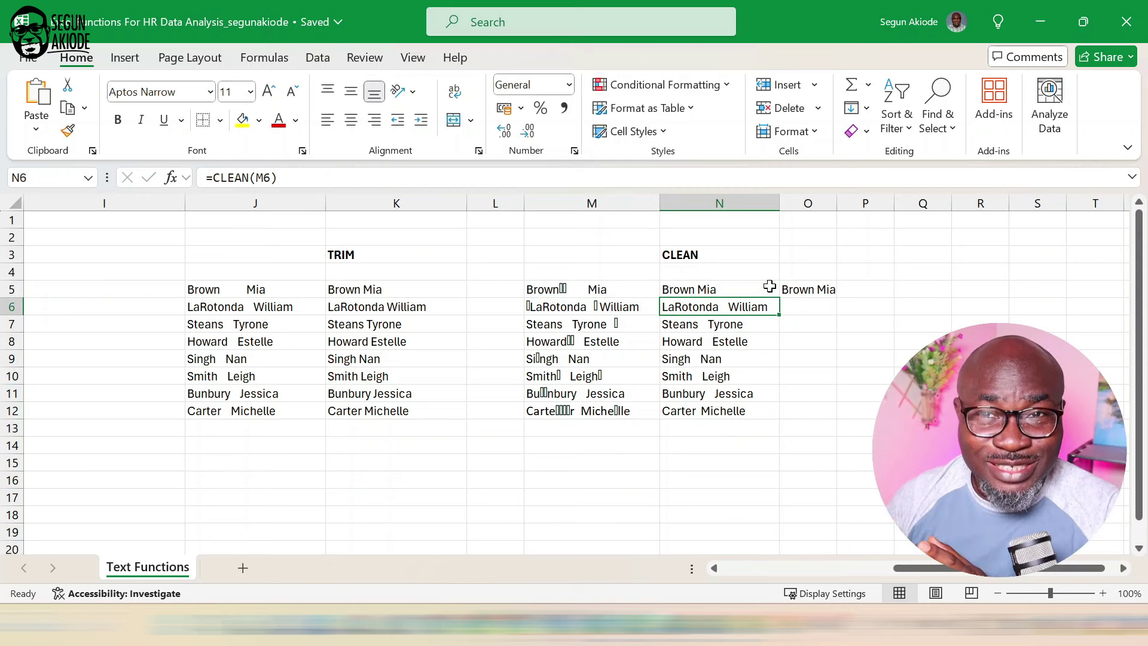
{"action": "left_click", "coordinate": [769, 286]}
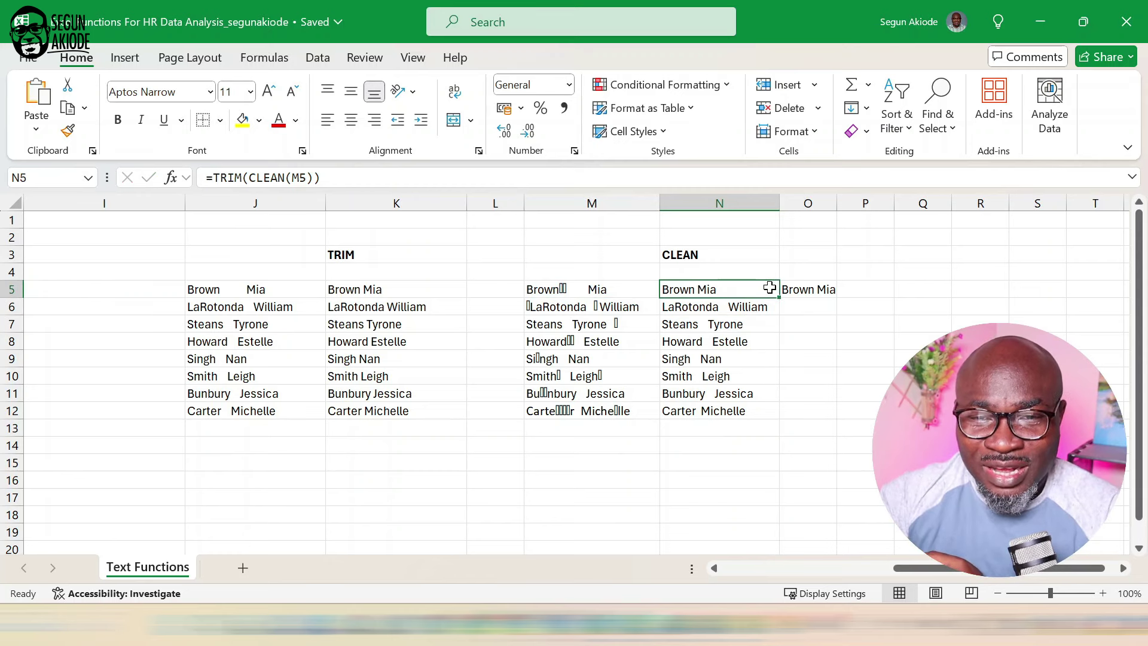
{"action": "double_click", "coordinate": [781, 297]}
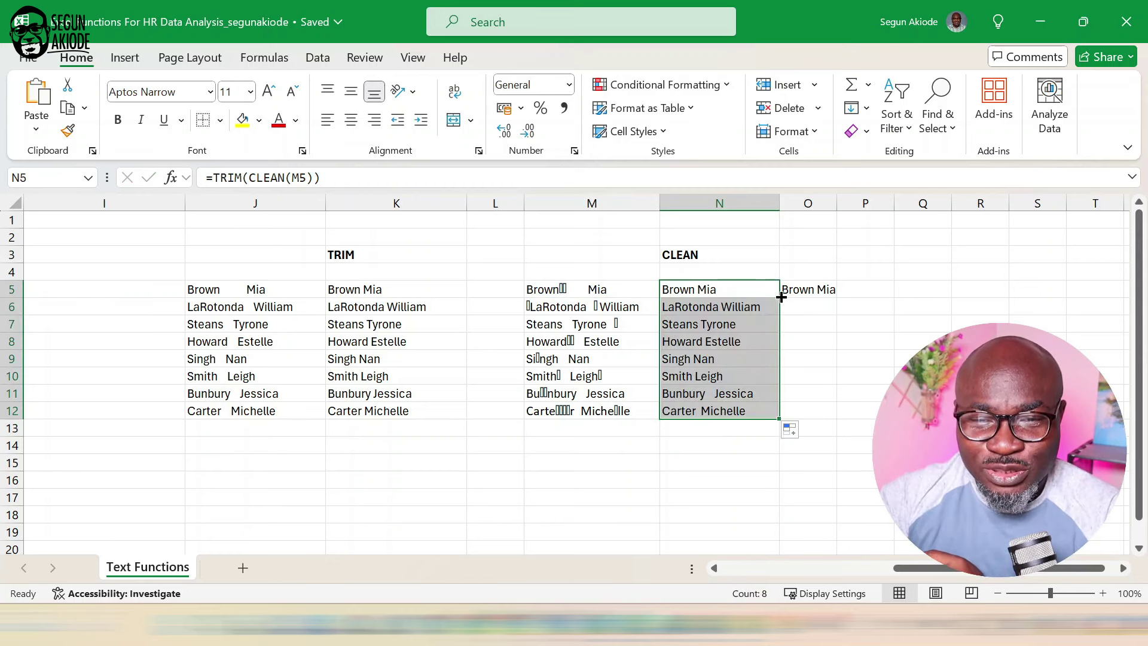